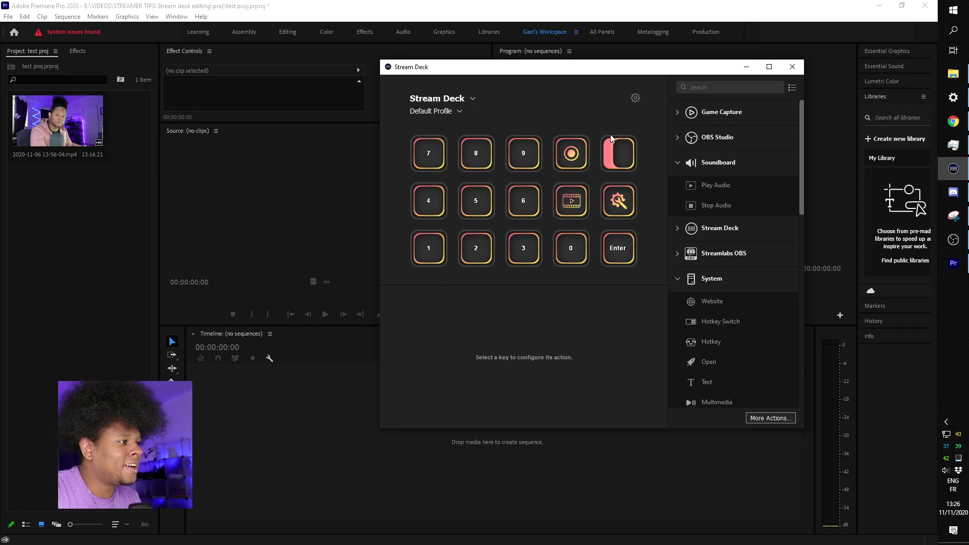
Switch the Stream Deck profile to Premiere and view the hotkey assigned to the arrow key.
click(457, 112)
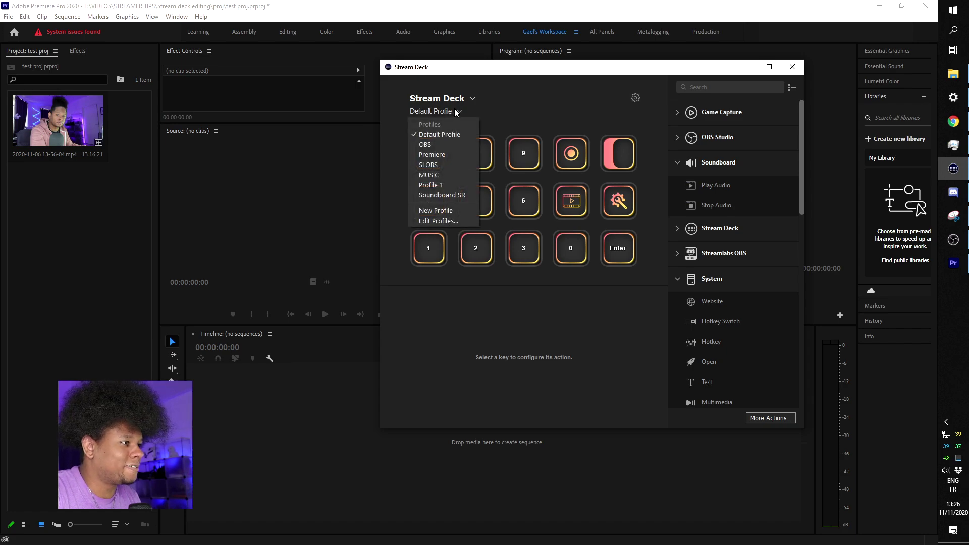
click(438, 157)
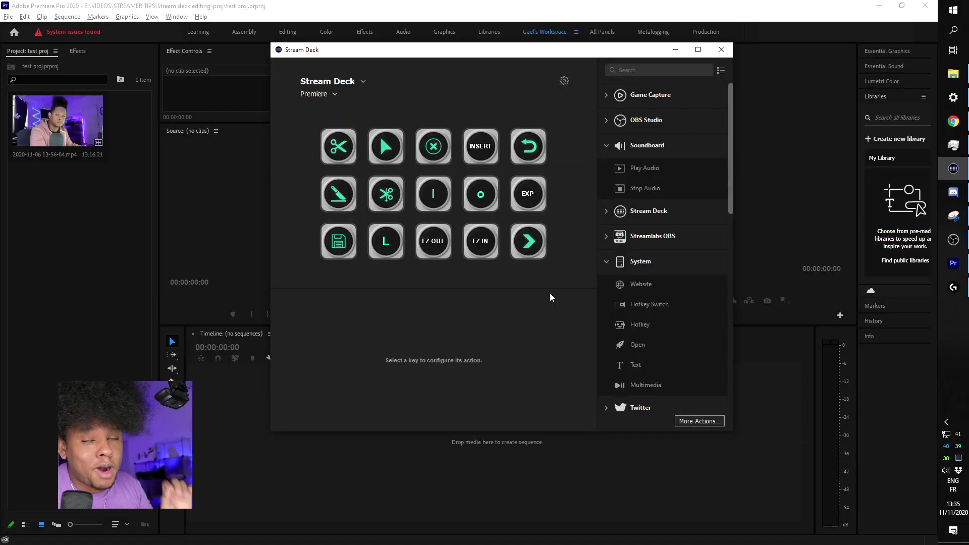
click(533, 250)
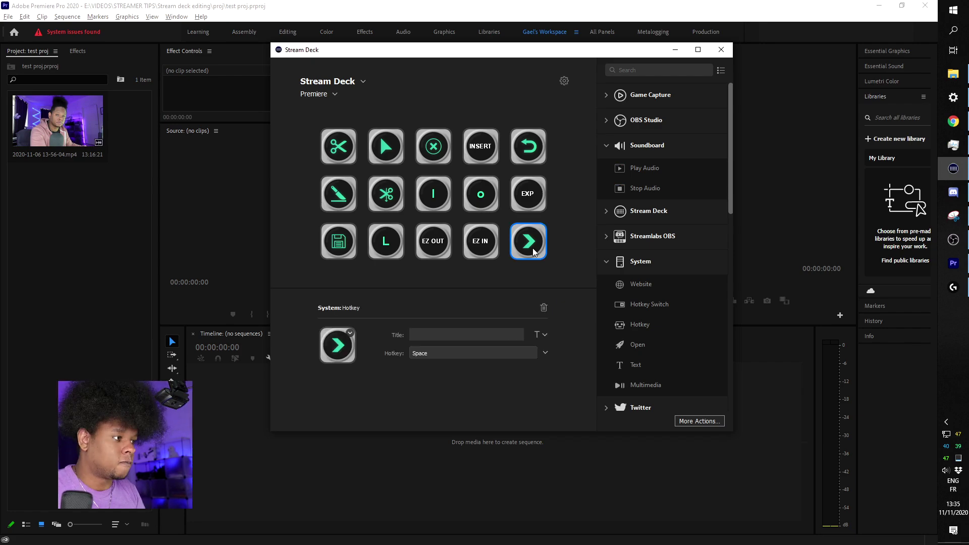
click(552, 285)
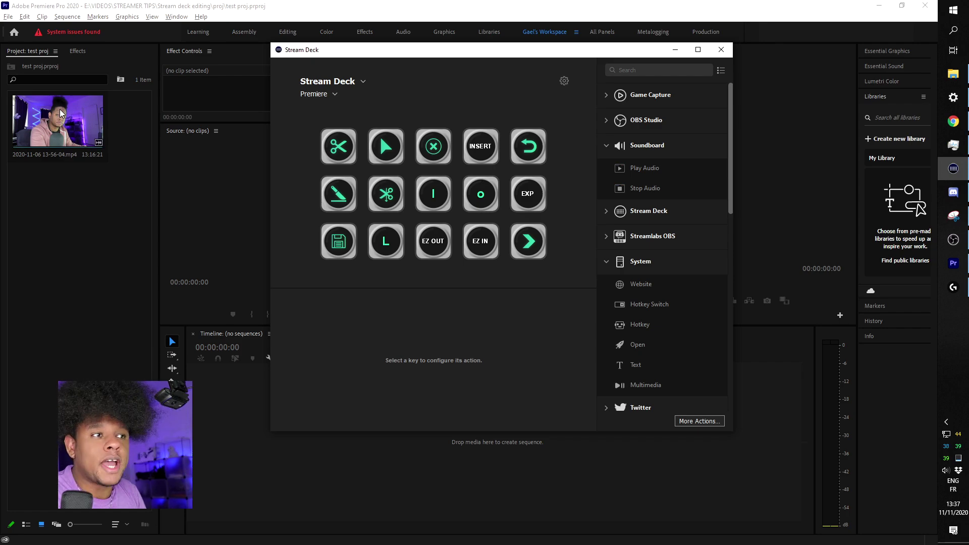
In Premiere Pro, split the clip with the Razor tool at both ends of the silent gap around 00:00:59:51.
click(305, 443)
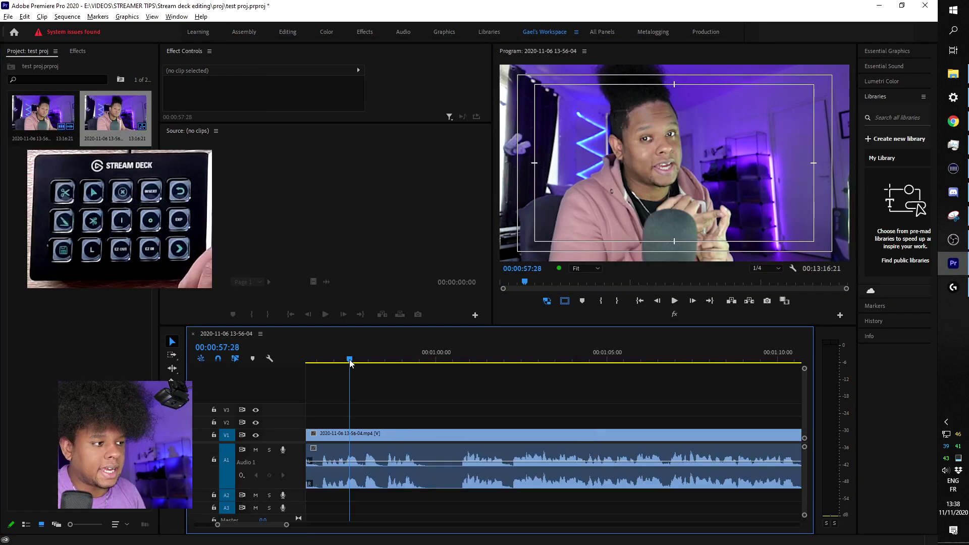
drag(373, 362, 430, 365)
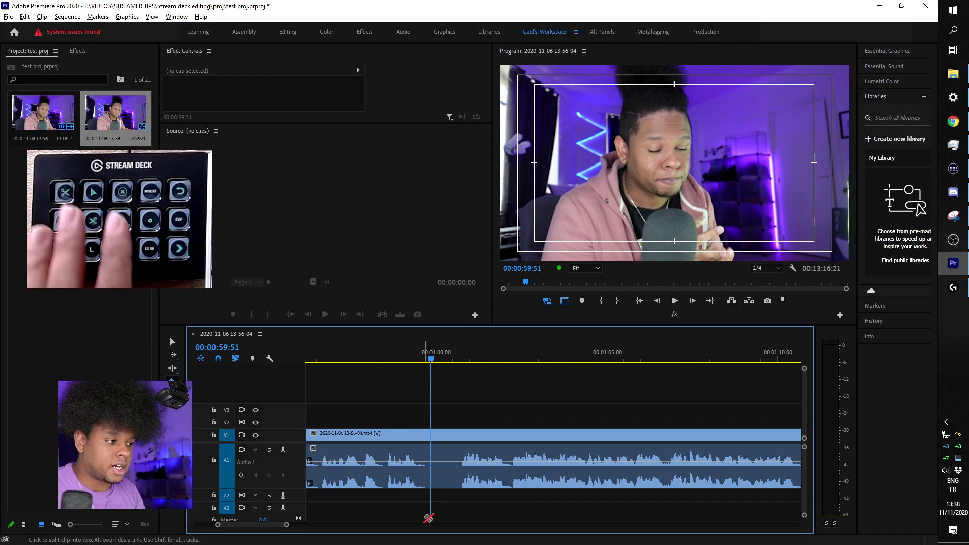
key(c)
click(419, 470)
click(461, 470)
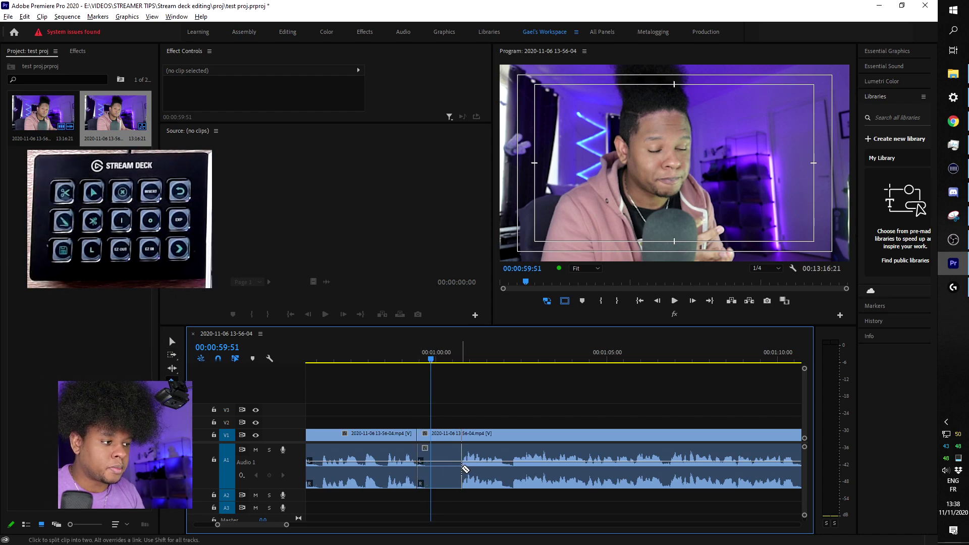
Ripple delete the short silent segment between the two razor cuts.
key(v)
click(439, 477)
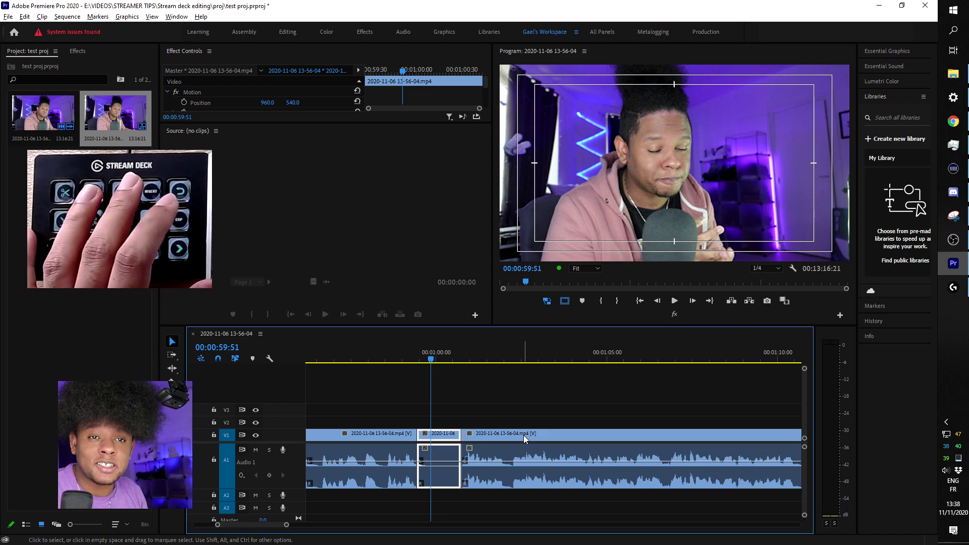
key(shift+Delete)
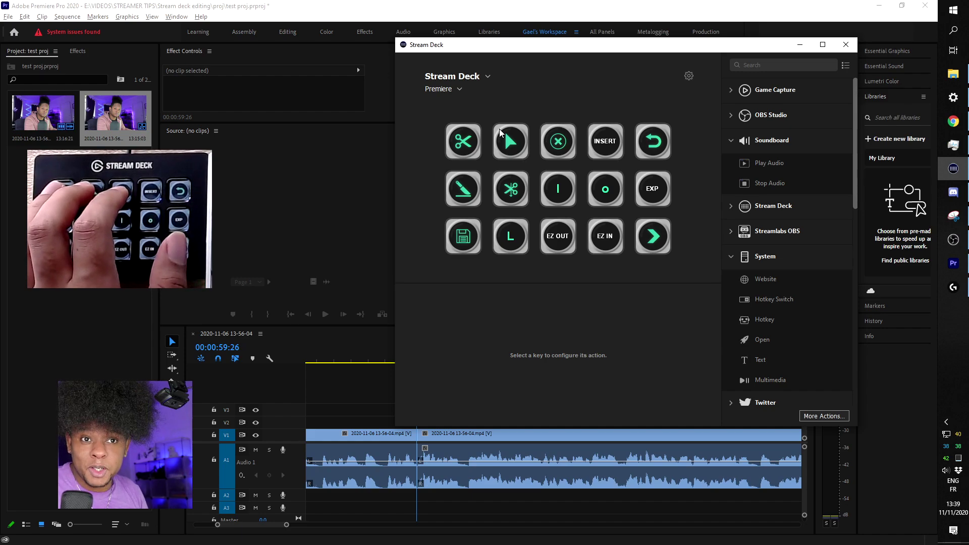
Return to the Premiere Pro timeline and play back the sequence across the closed gap.
click(253, 174)
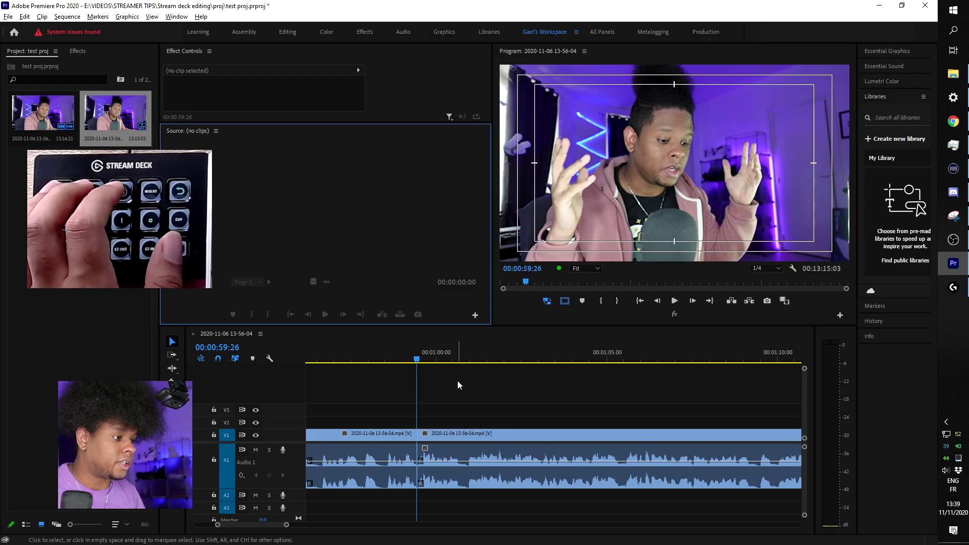
click(447, 341)
key(space)
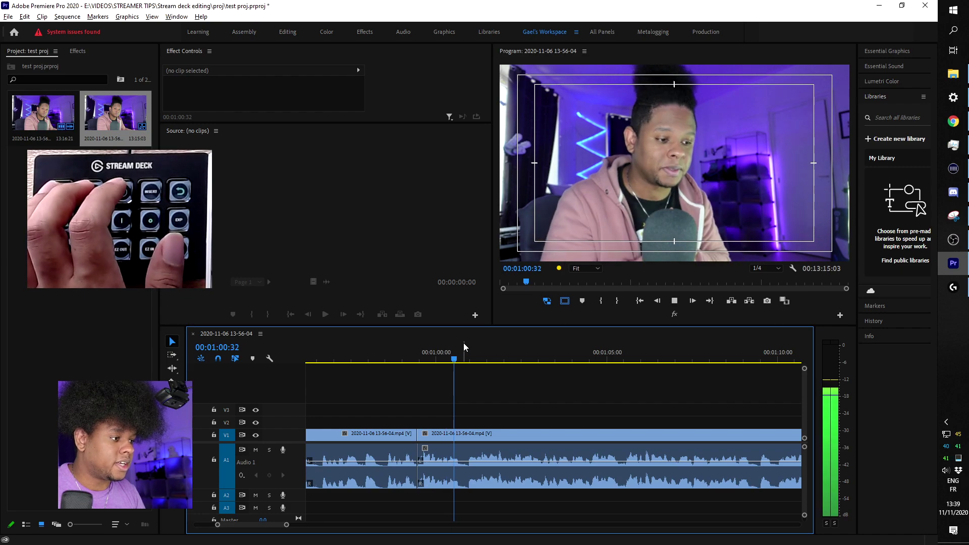
key(space)
Razor out a section of about two seconds starting at 00:01:01:27 and ripple delete it.
key(c)
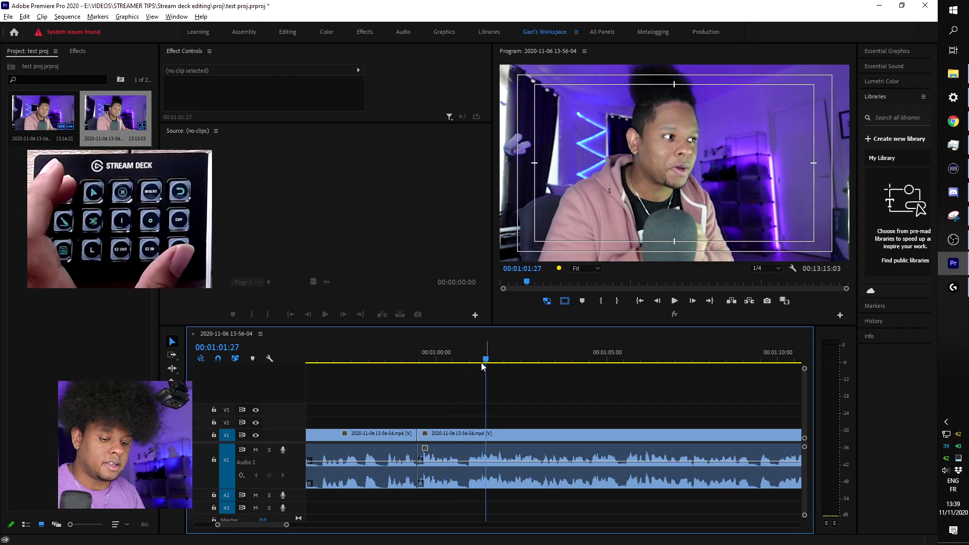
click(486, 456)
click(554, 455)
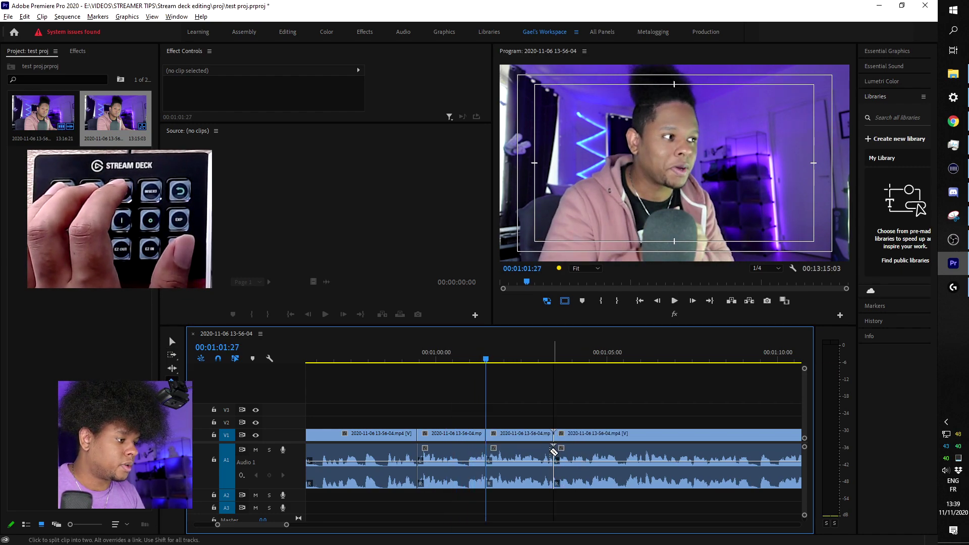
key(v)
click(525, 438)
key(shift+Delete)
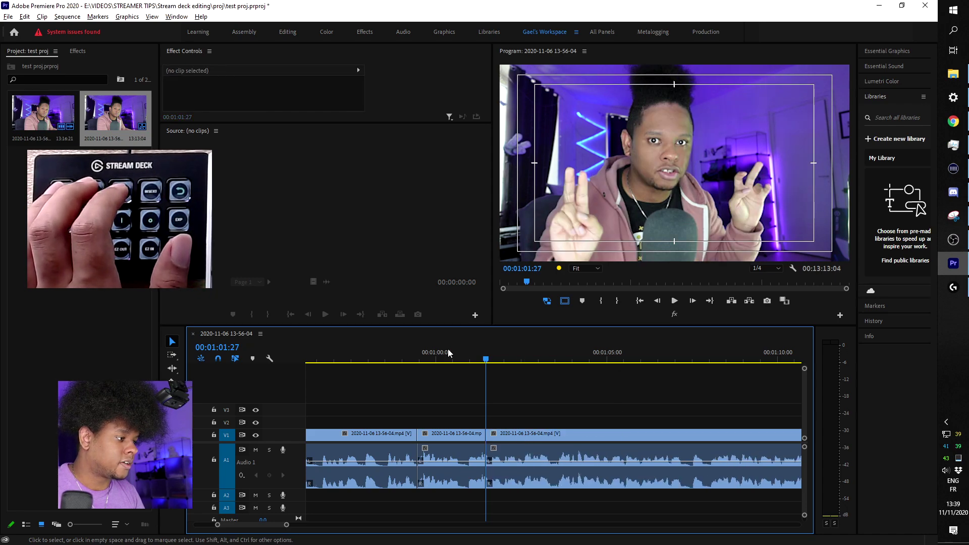
Play back the sequence after the second cut and check the blade key's hotkey in Stream Deck.
key(space)
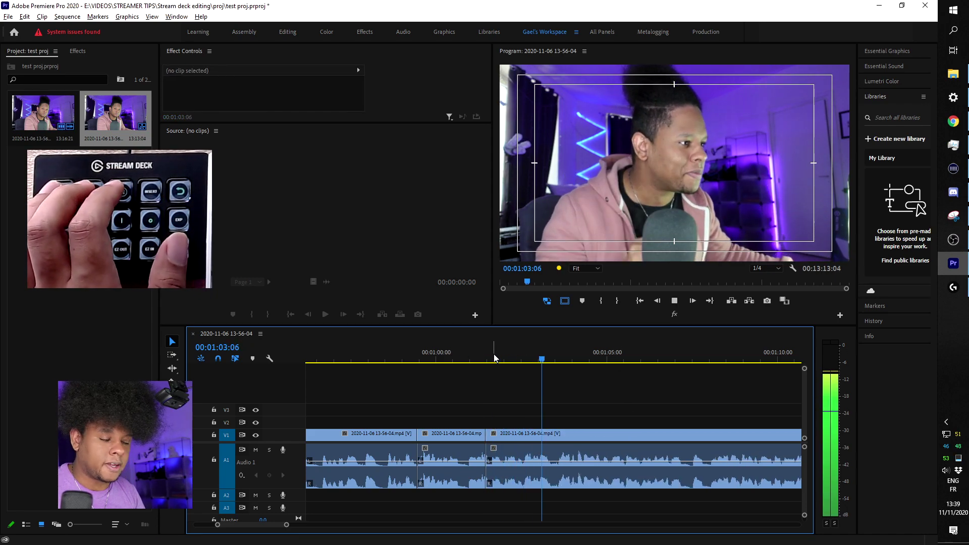
key(space)
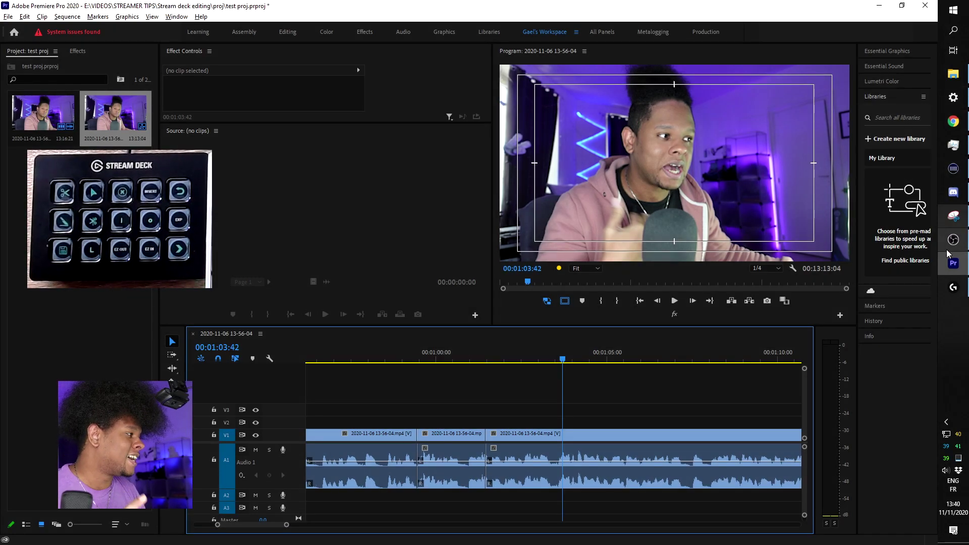
click(954, 168)
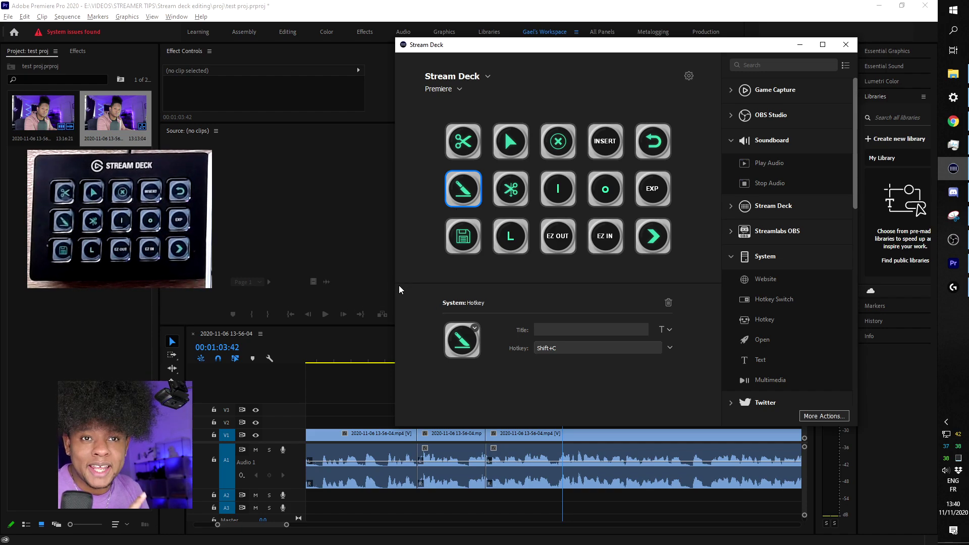
click(347, 341)
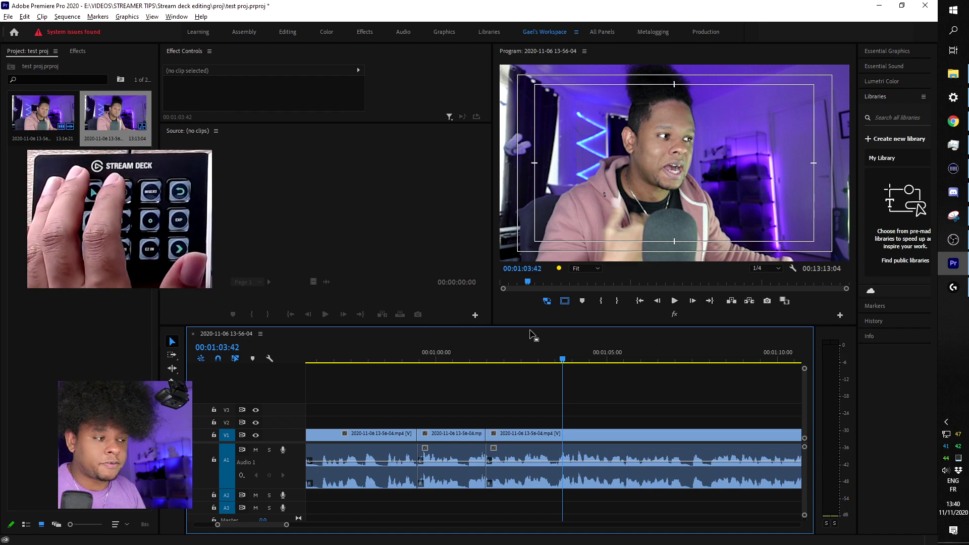
Split the clip at several points further along the timeline, including the playhead positions 00:01:40:30 and 00:01:44:47.
key(c)
click(701, 451)
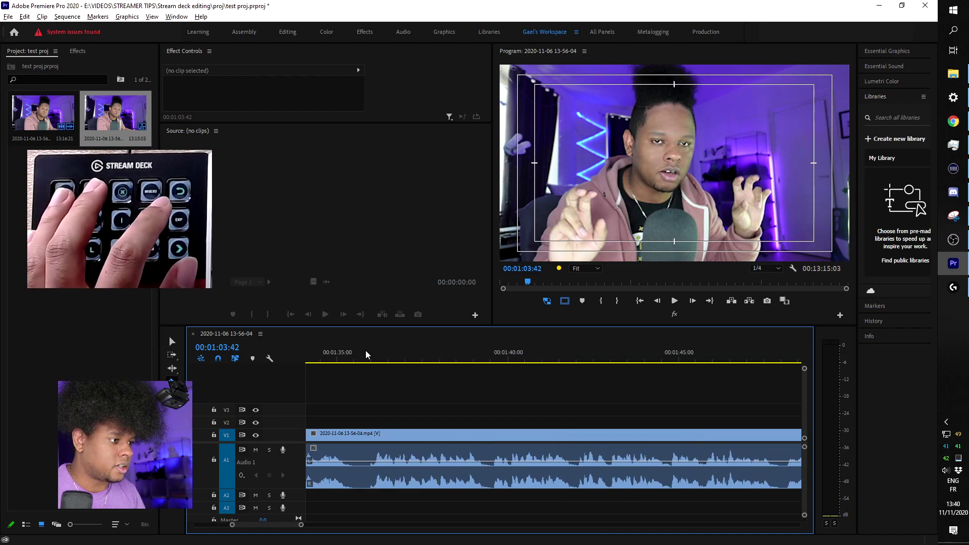
drag(345, 356, 526, 364)
key(ctrl+k)
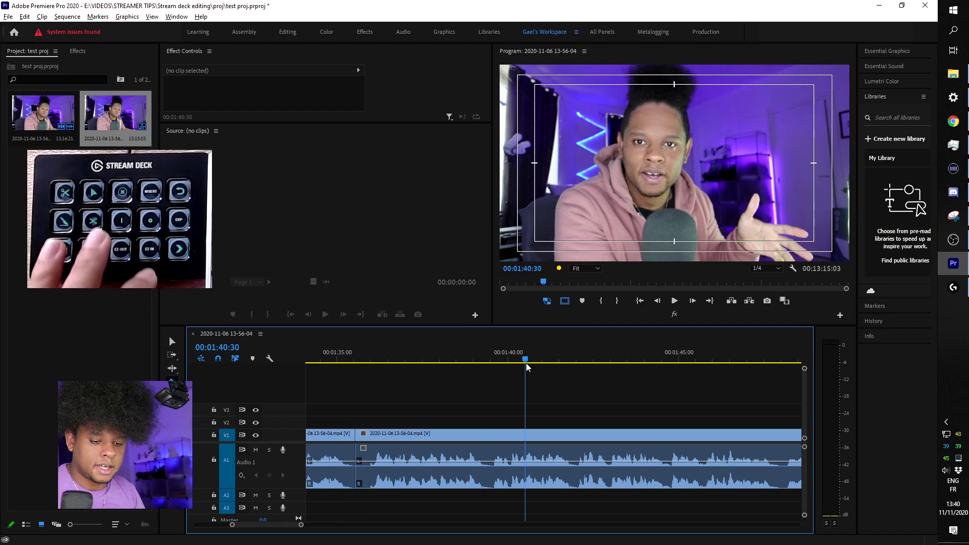
key(ctrl+k)
drag(659, 360, 679, 360)
key(ctrl+k)
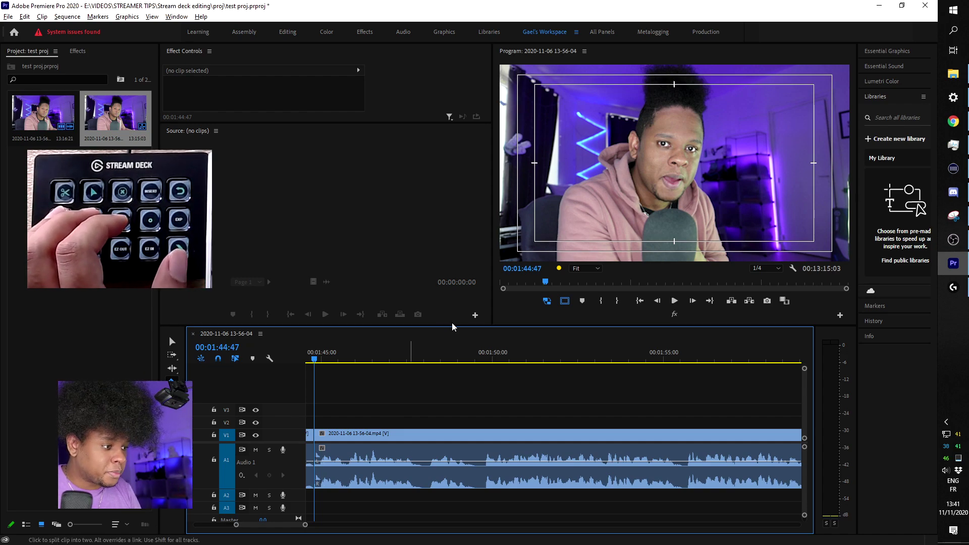
With audio track A1 made taller, split the clip at 00:01:47:50 and ripple trim away the footage up to 00:01:49:49.
drag(298, 489, 297, 525)
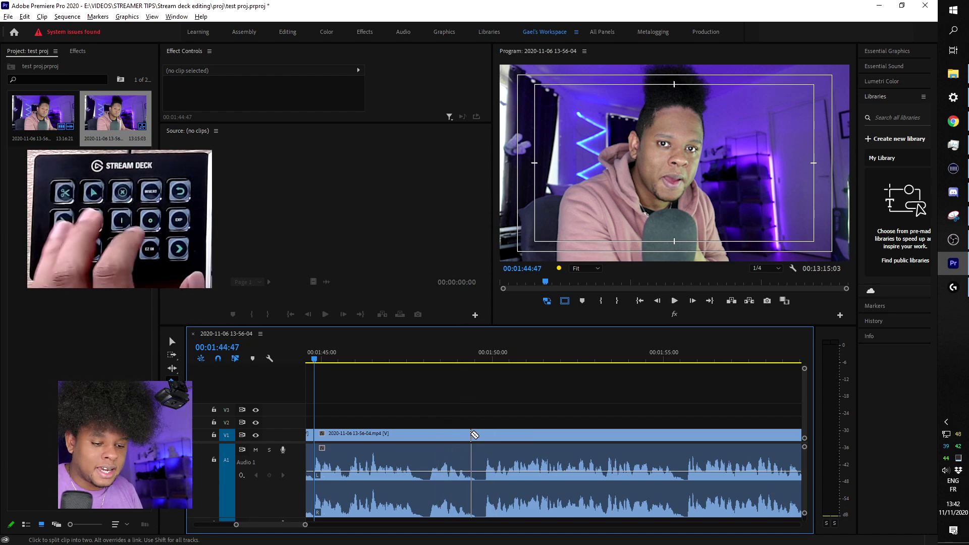
drag(389, 359, 488, 361)
key(ctrl+k)
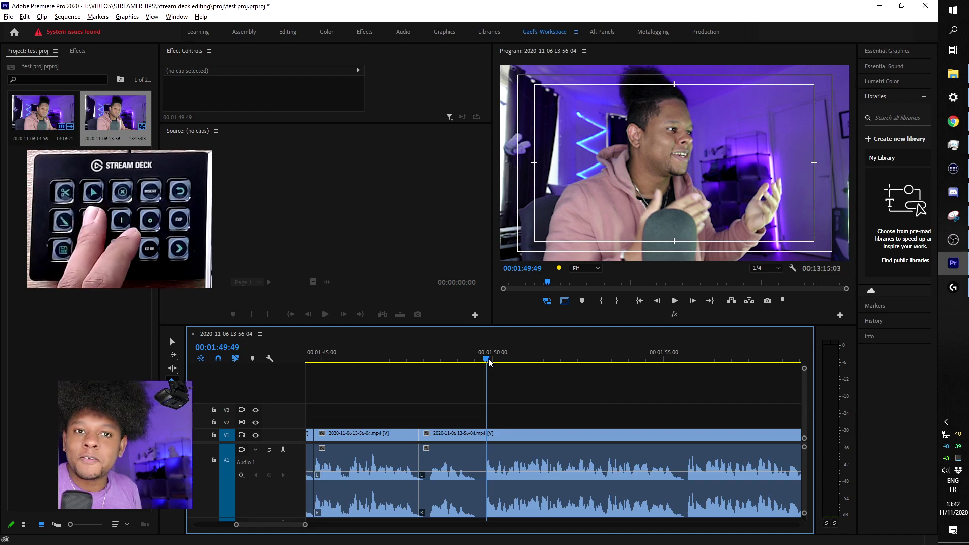
key(Up)
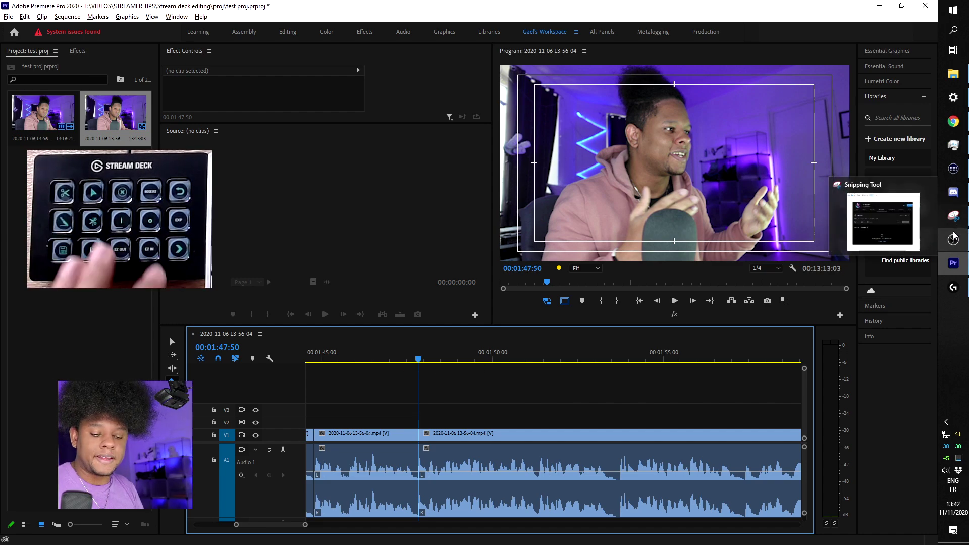
Play back the sequence from the trimmed edit at 00:01:47:50 and save the project.
mouse_move(954, 234)
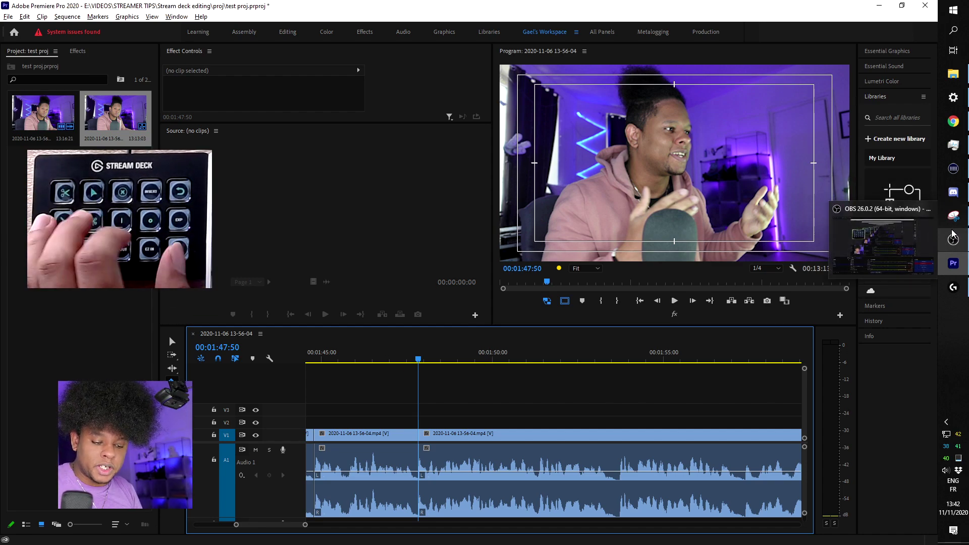
key(space)
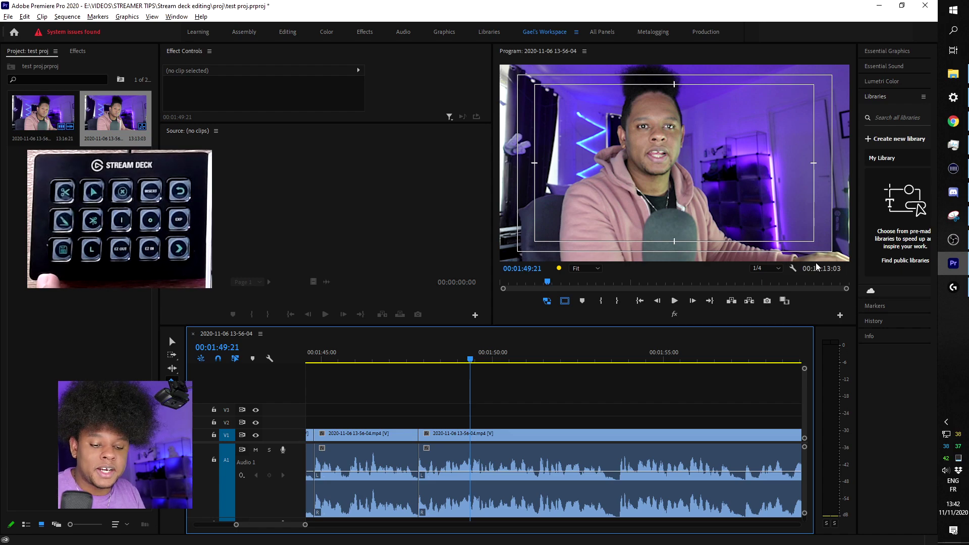
key(ctrl+s)
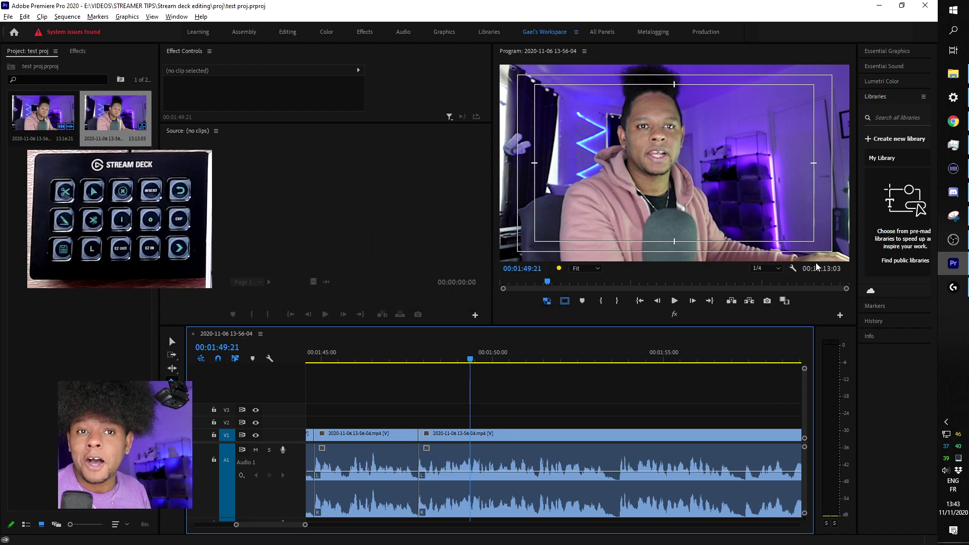
Check the ripple trim key's hotkey in Stream Deck and save the project again in Premiere Pro.
click(952, 168)
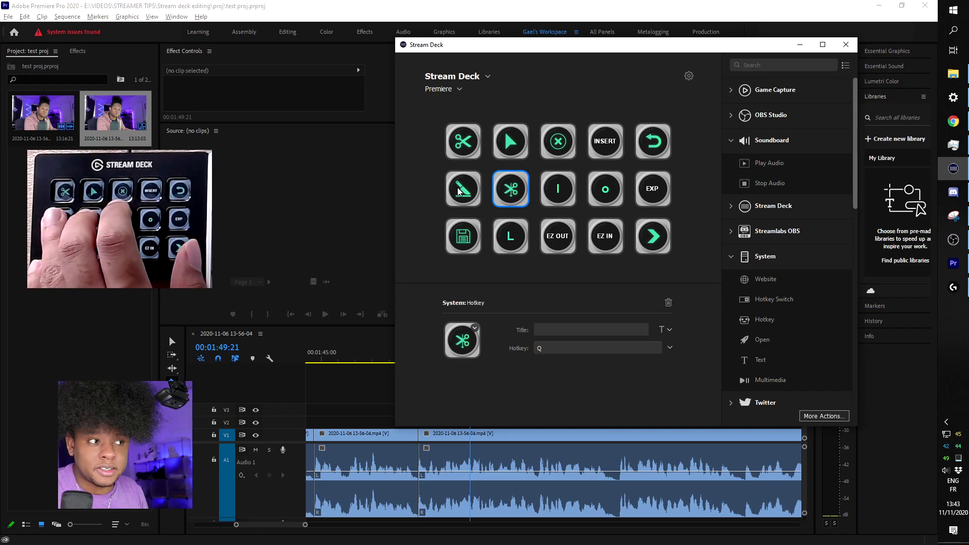
click(297, 232)
key(ctrl+s)
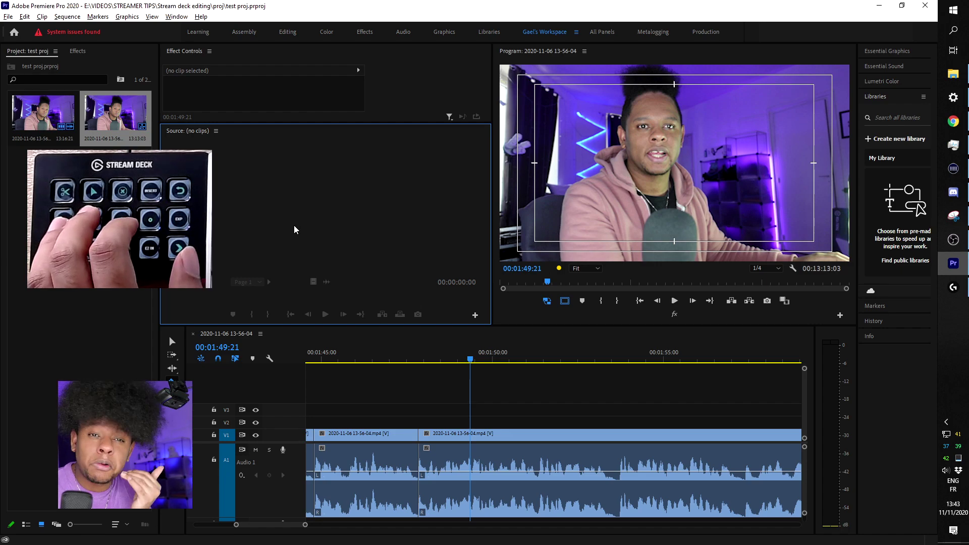
key(alt+Tab)
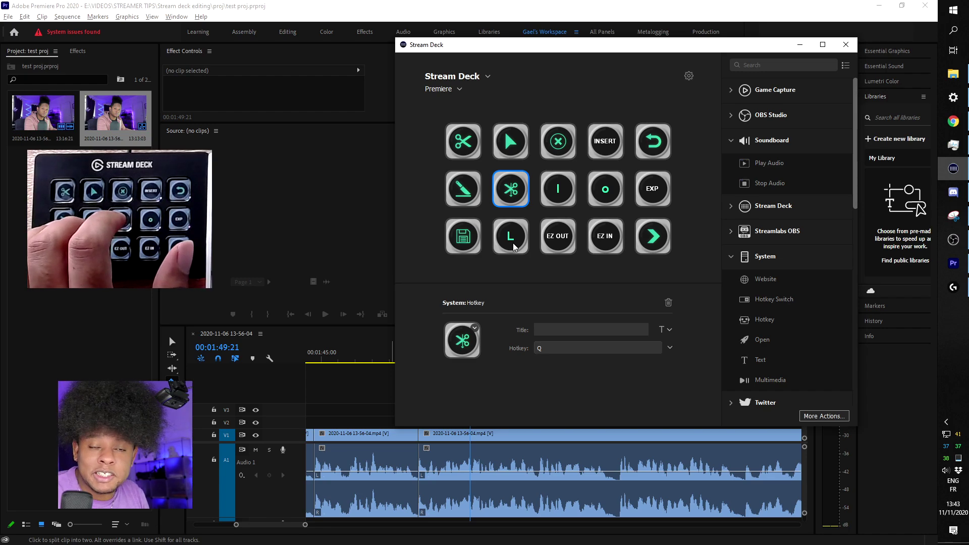
Play the sequence from 00:01:46:22 to find the next silence, and ripple trim the silent gap near 00:02:06:41.
click(368, 356)
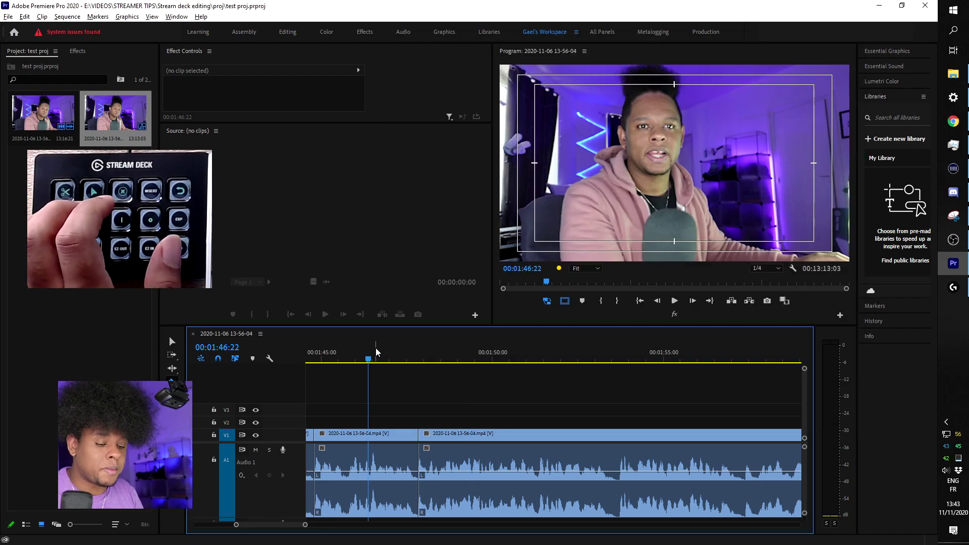
key(space)
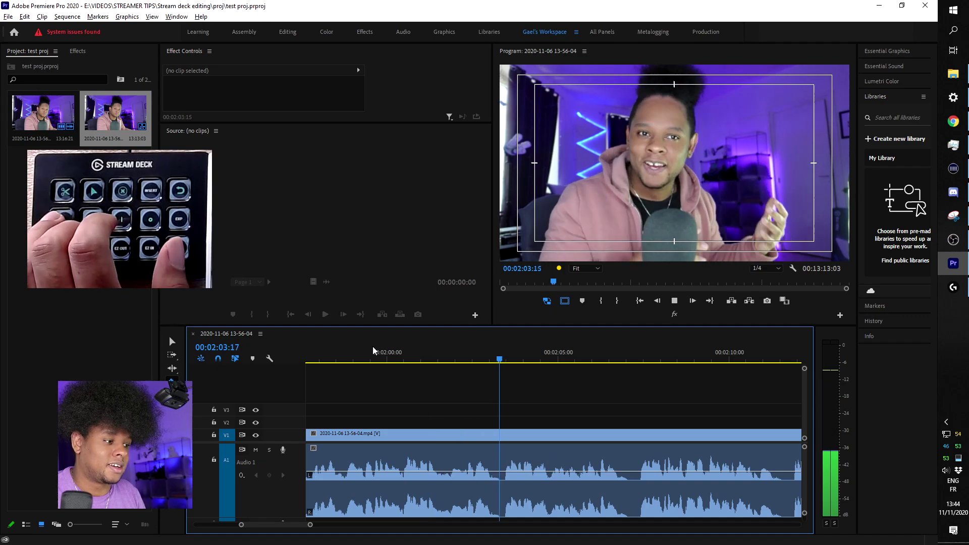
key(space)
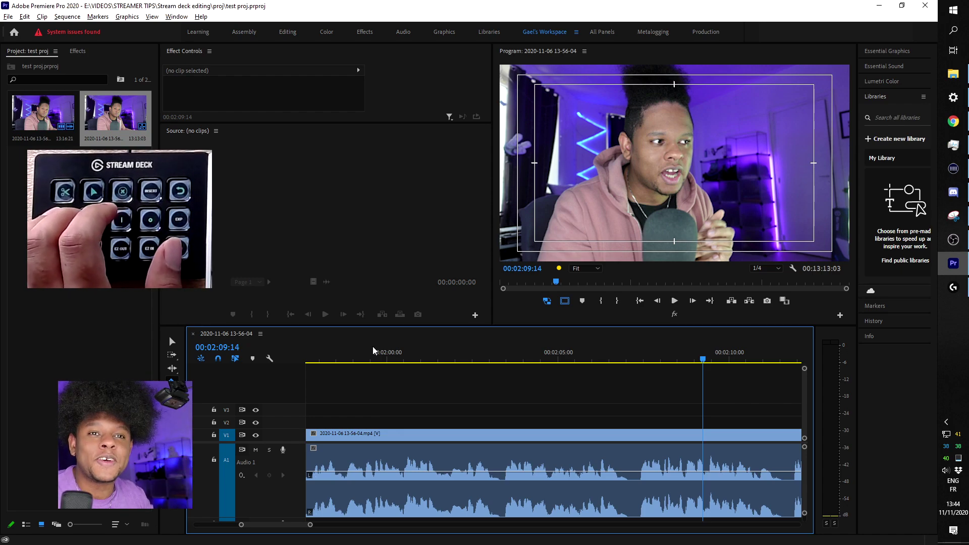
click(616, 360)
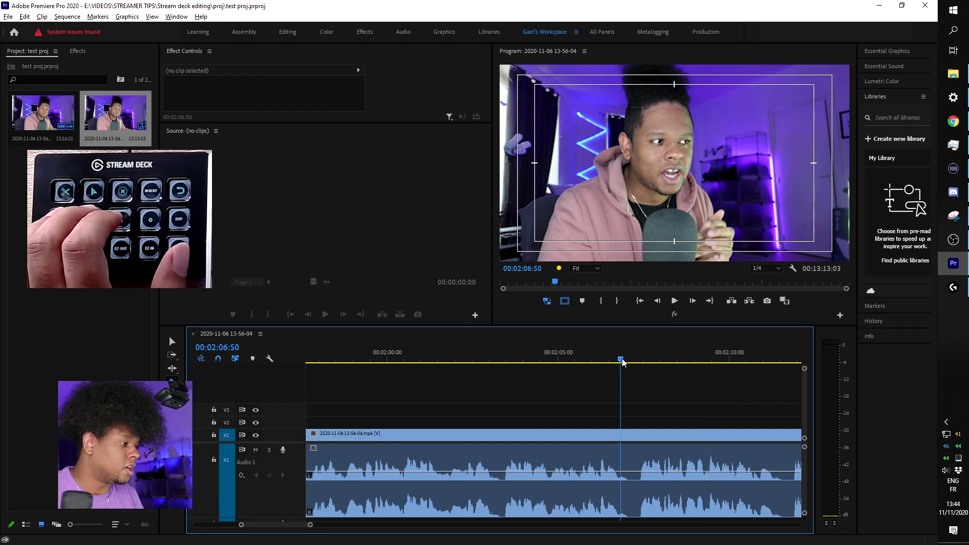
key(q)
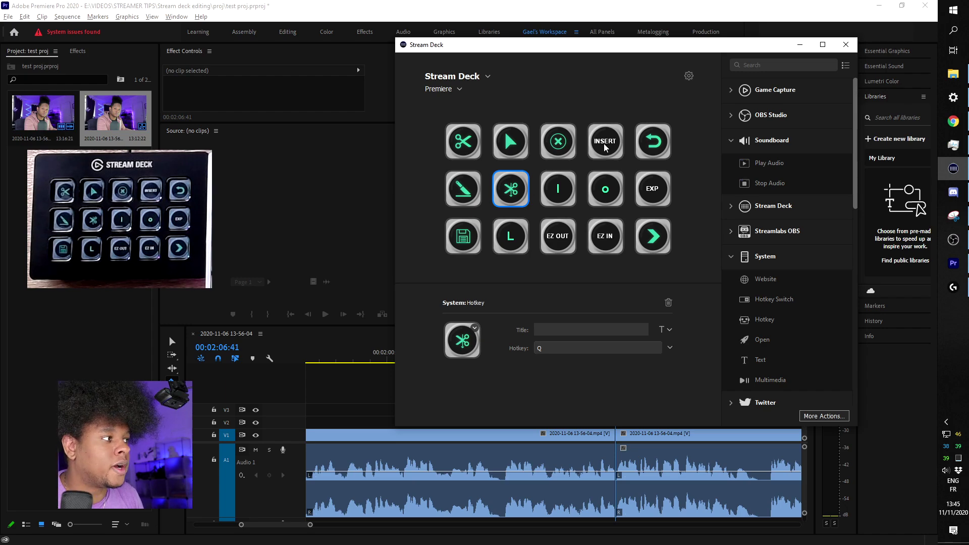
Switch back to Premiere Pro and import the b-roll clips C0379.MP4 through C0393.MP4 into the project.
key(alt+Tab)
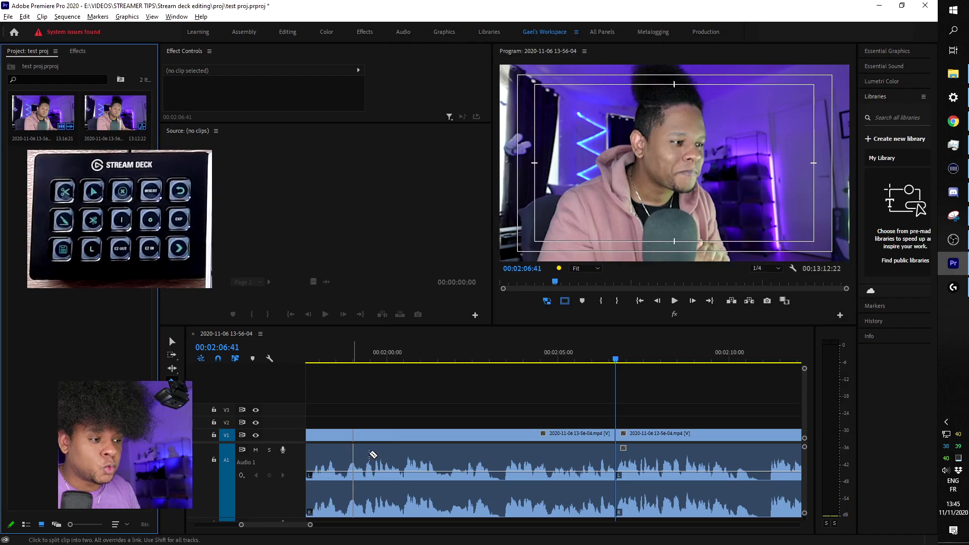
drag(310, 524, 477, 540)
key(minus)
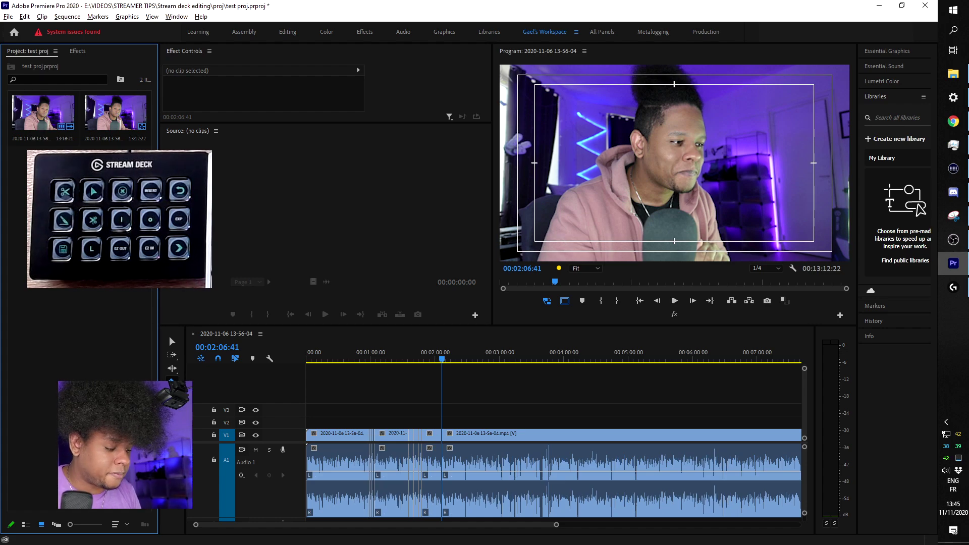
key(ctrl+i)
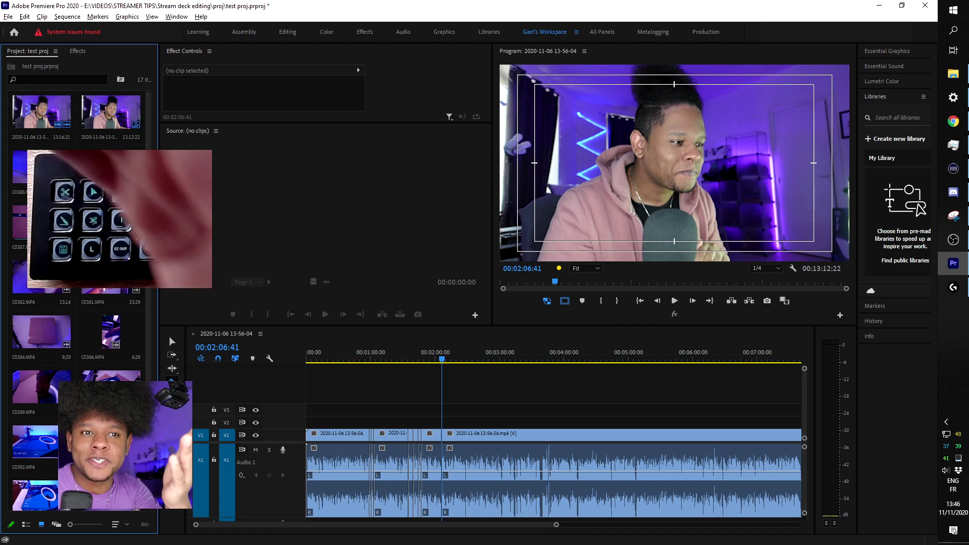
key(ctrl+a)
key(Delete)
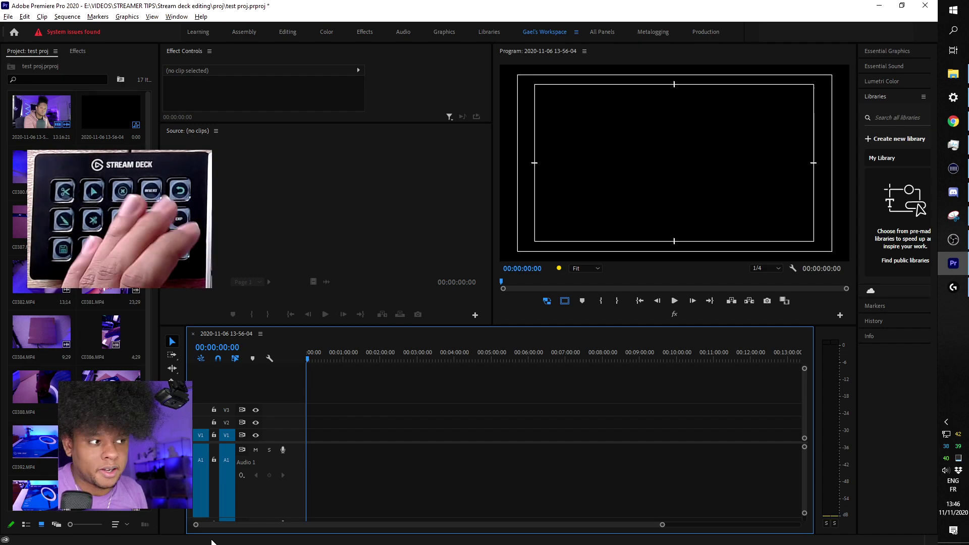
key(alt+shift+0)
Scrub through C0380.MP4 in the Source monitor and sort the project media by name.
double_click(42, 171)
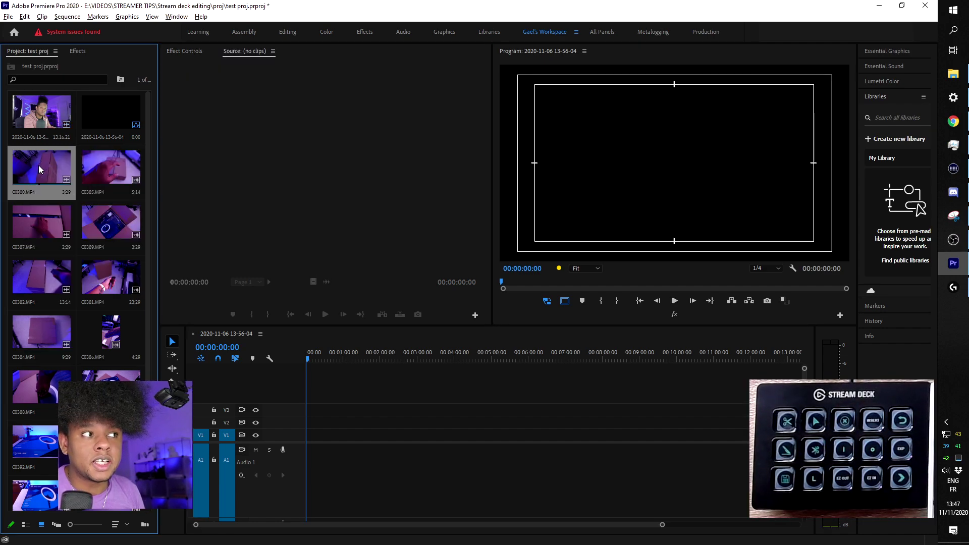
drag(183, 296, 390, 298)
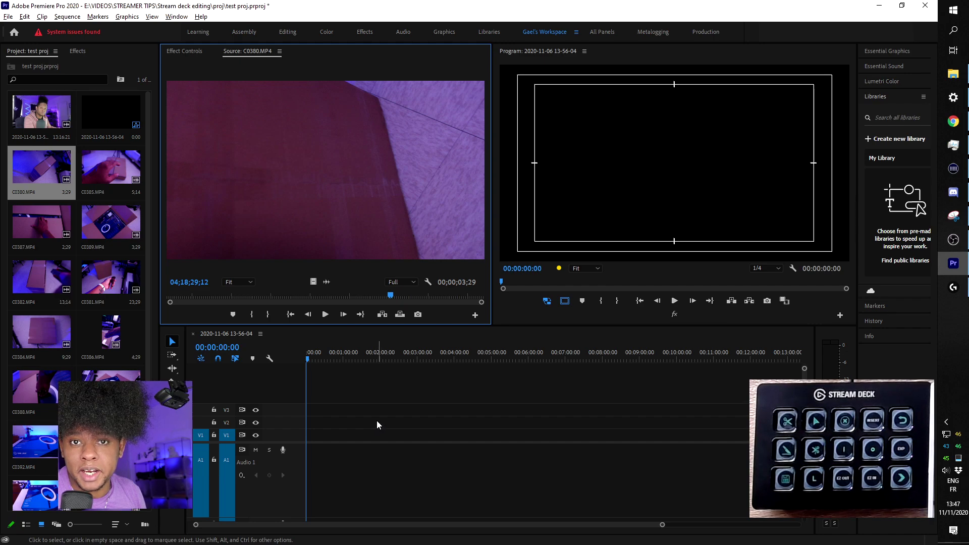
click(86, 529)
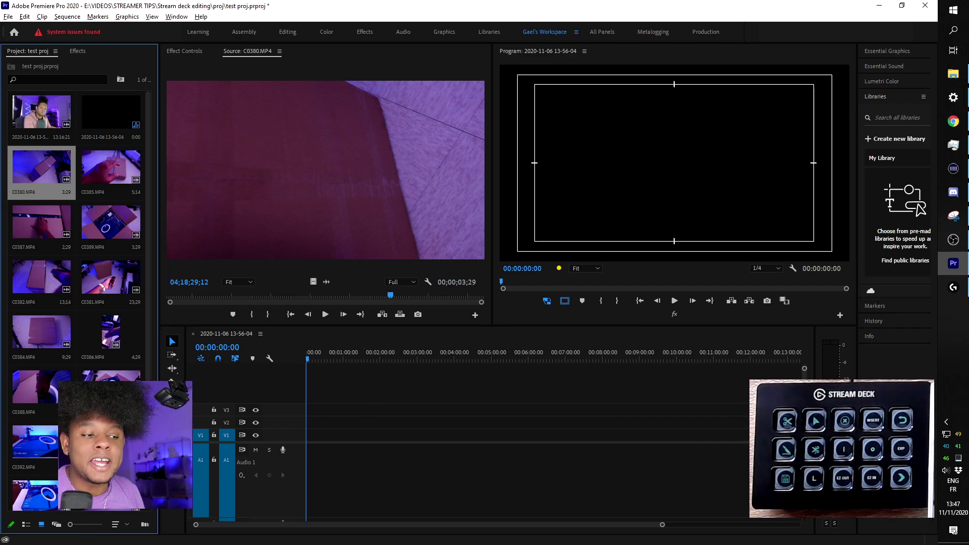
click(125, 526)
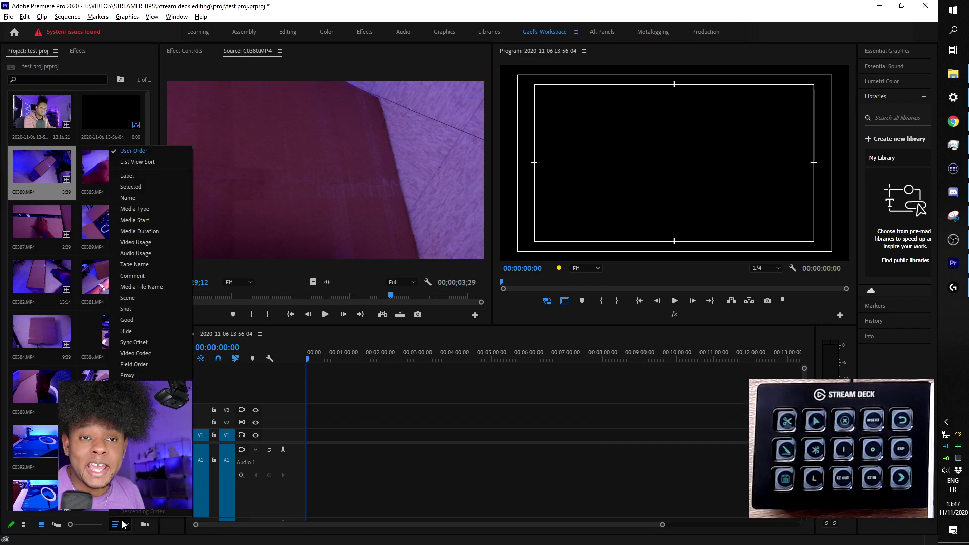
click(126, 198)
click(46, 122)
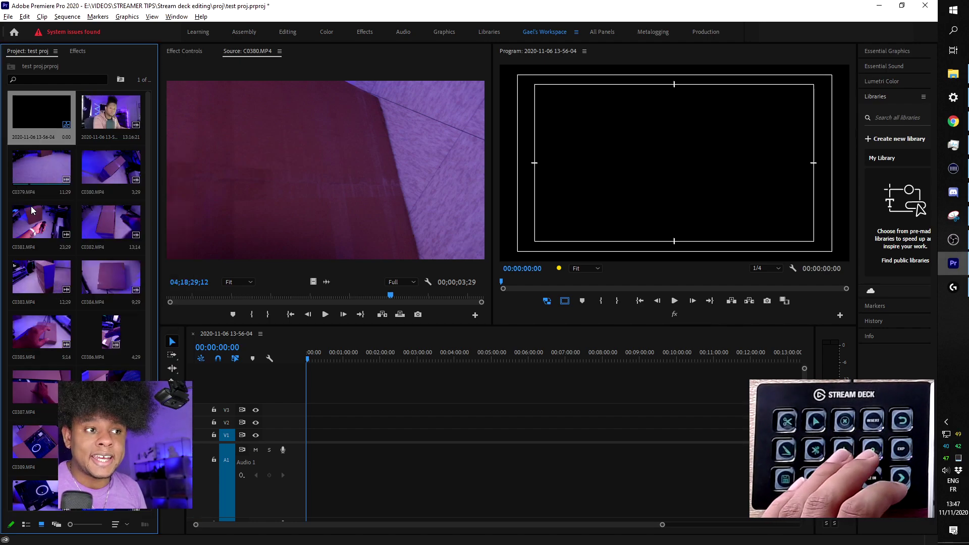
Mark C0379.MP4 from 04;18;20;13 to 04;18;21;07 and place that section at the start of the sequence.
double_click(23, 172)
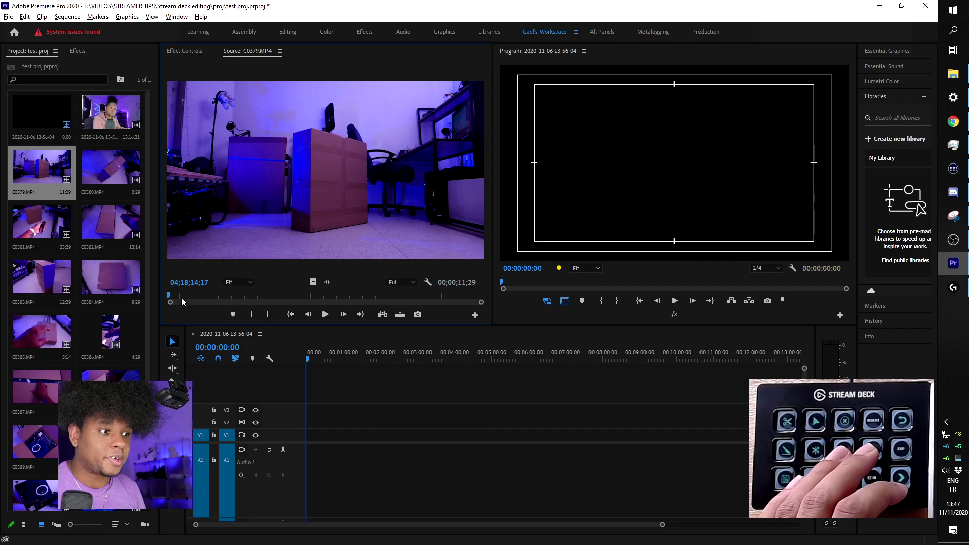
drag(181, 298, 325, 316)
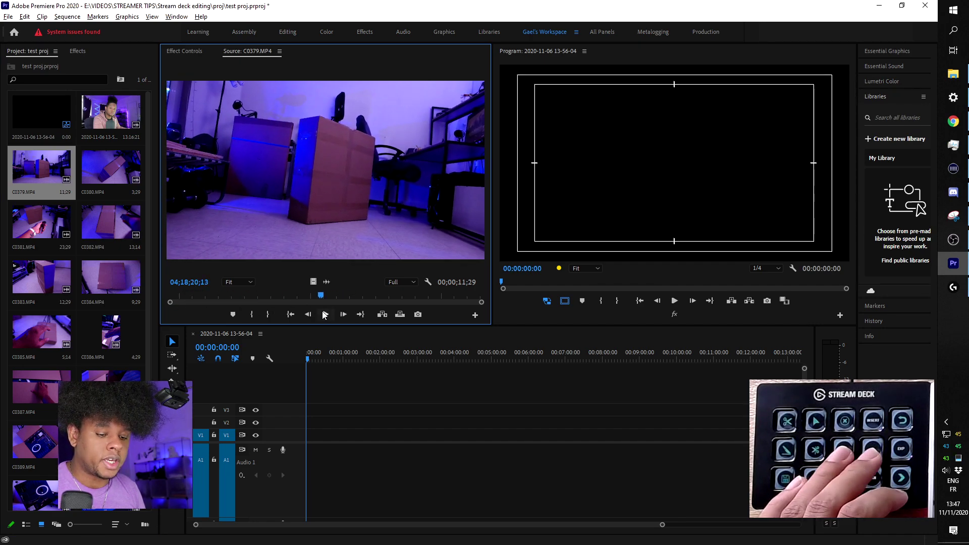
key(i)
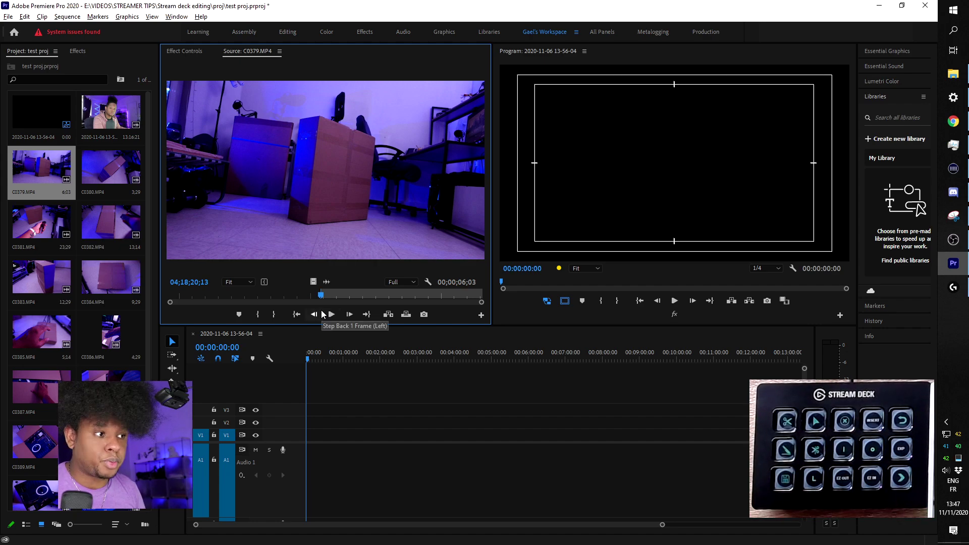
drag(322, 296, 343, 298)
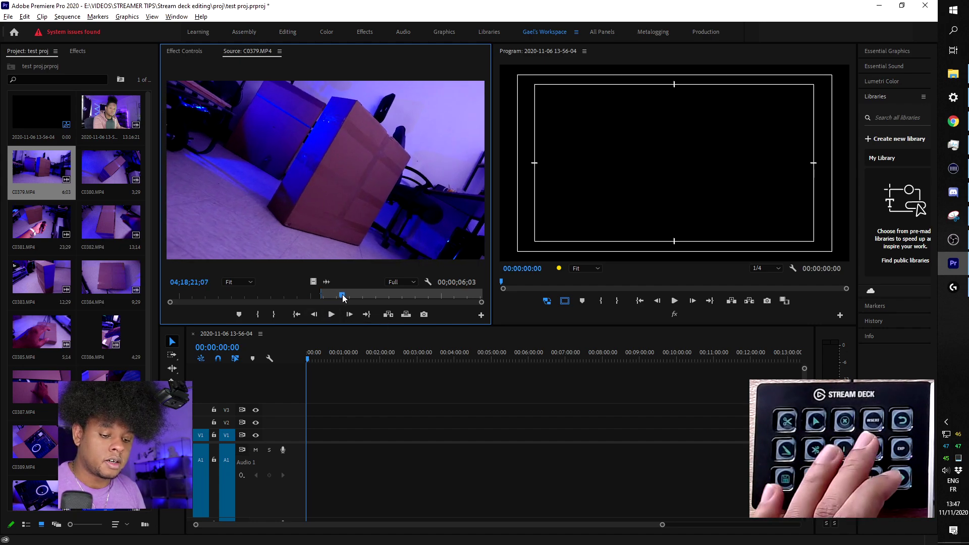
key(o)
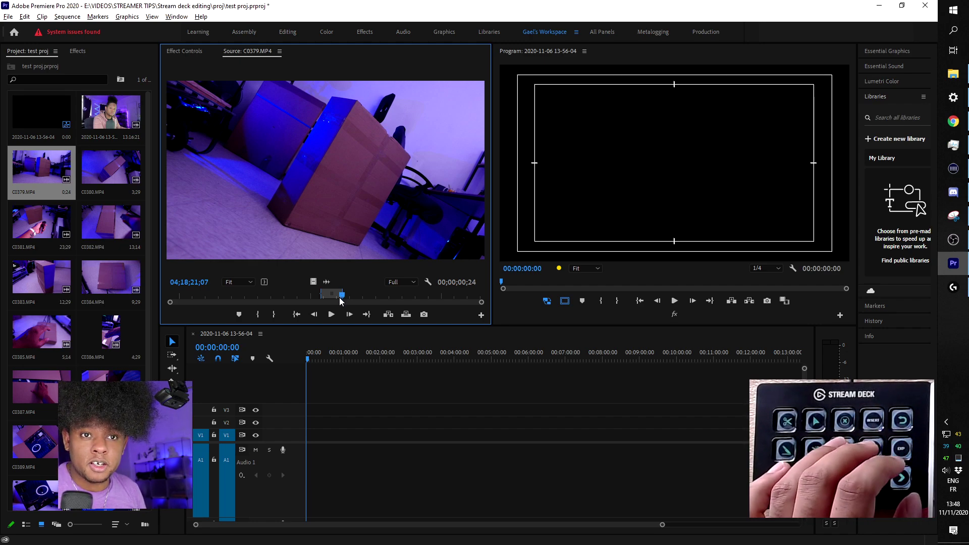
key(shift+3)
key(backslash)
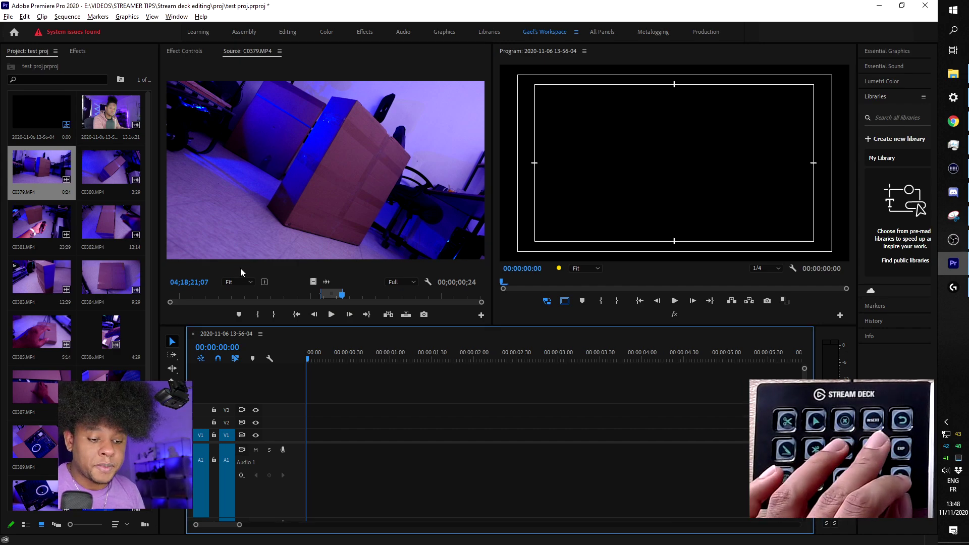
key(period)
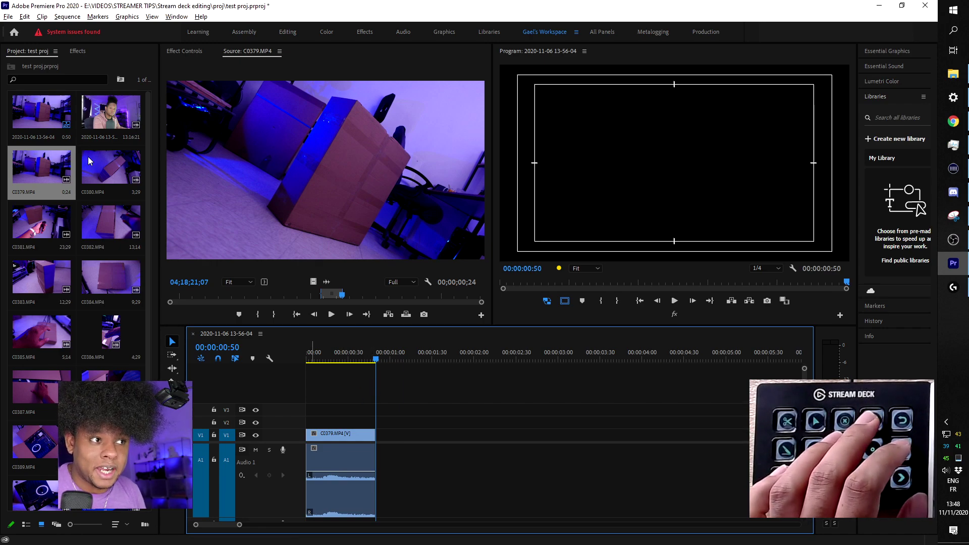
Mark an 11-frame section of C0380.MP4 ending at 04;18;28;24 and add it to the sequence at 00:00:00:50.
double_click(111, 167)
drag(288, 296, 341, 297)
key(i)
key(o)
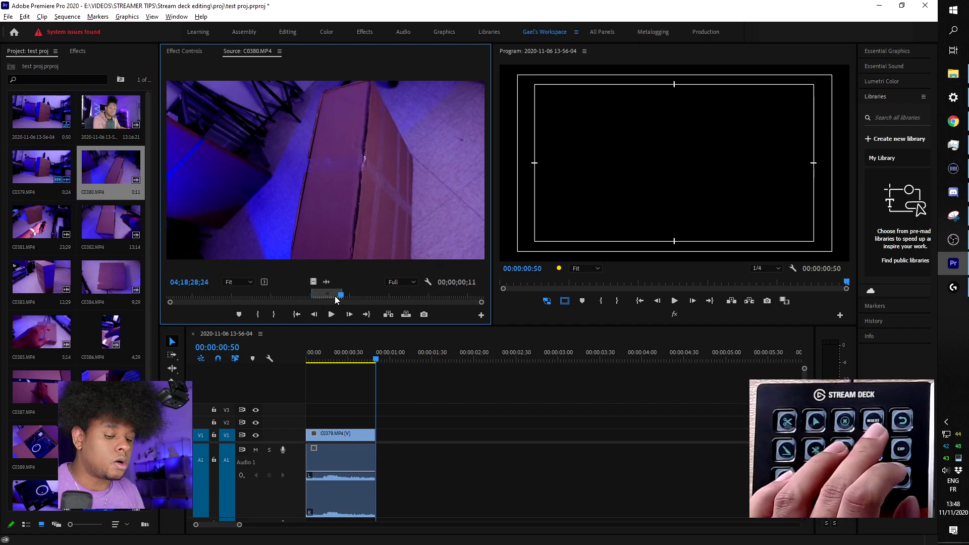
key(comma)
Mark a 22-frame section of C0381.MP4 ending at 04;18;53;03 and add it to the sequence at 00:00:01:13.
double_click(48, 226)
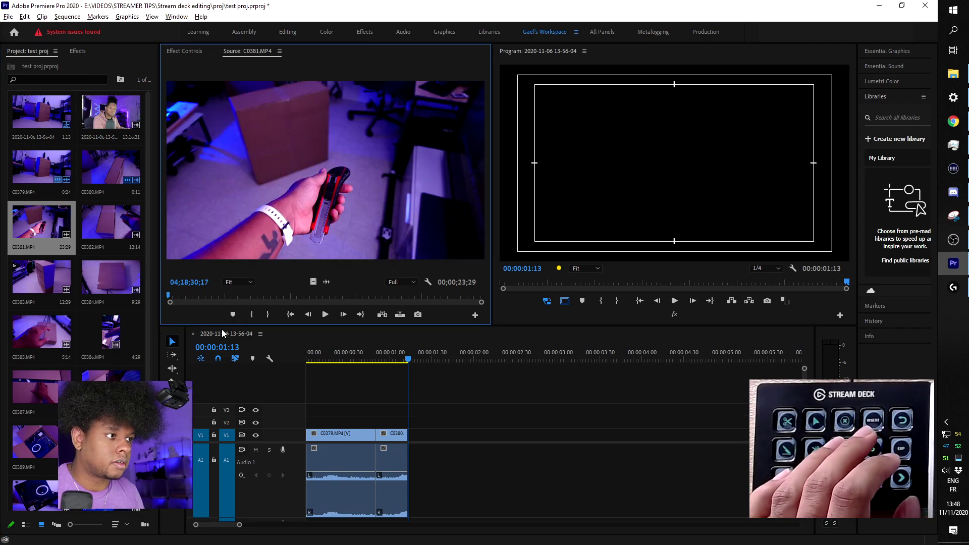
click(454, 297)
key(space)
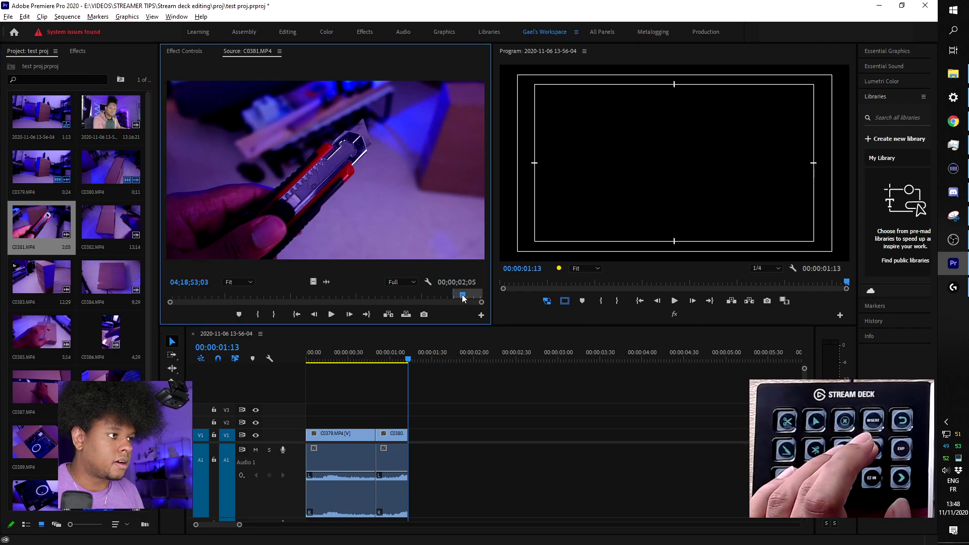
key(space)
key(o)
key(comma)
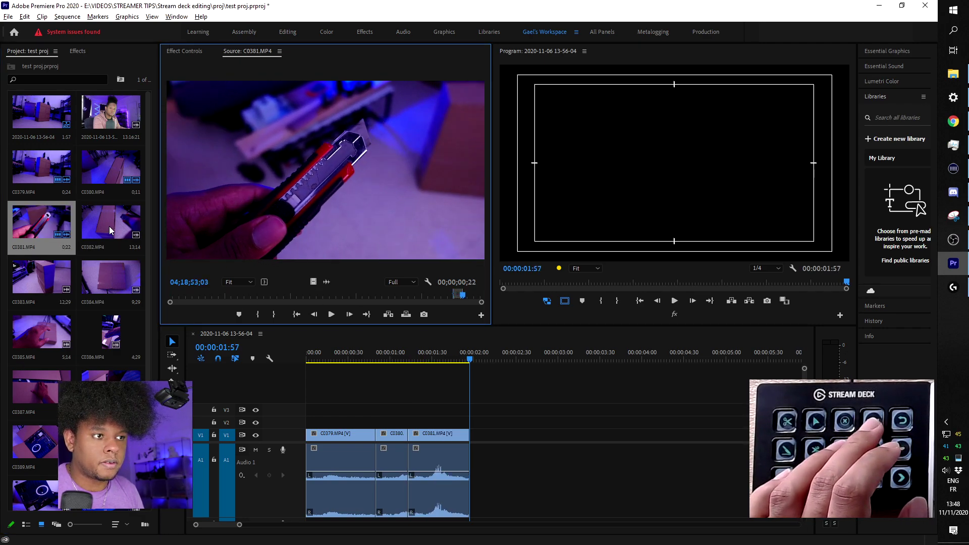
Mark a 25-frame section of C0382.MP4 ending at 04;19;00;09 and add it to the sequence at 00:00:01:57.
double_click(111, 231)
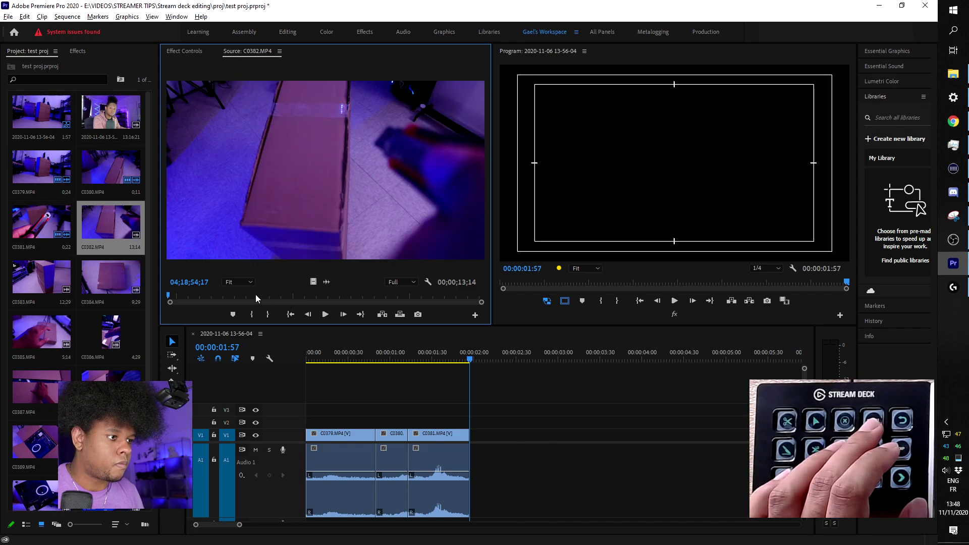
click(277, 295)
key(i)
drag(277, 296, 300, 298)
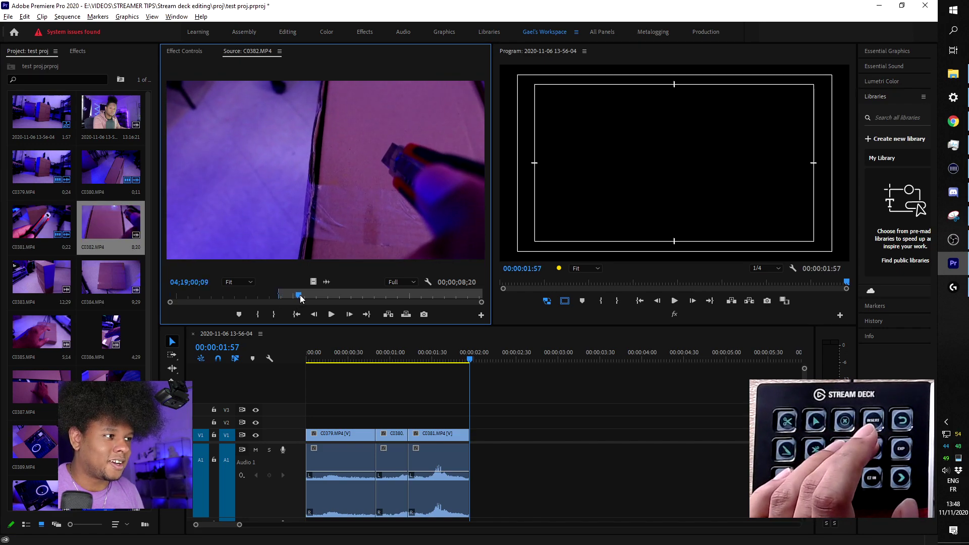
key(o)
key(period)
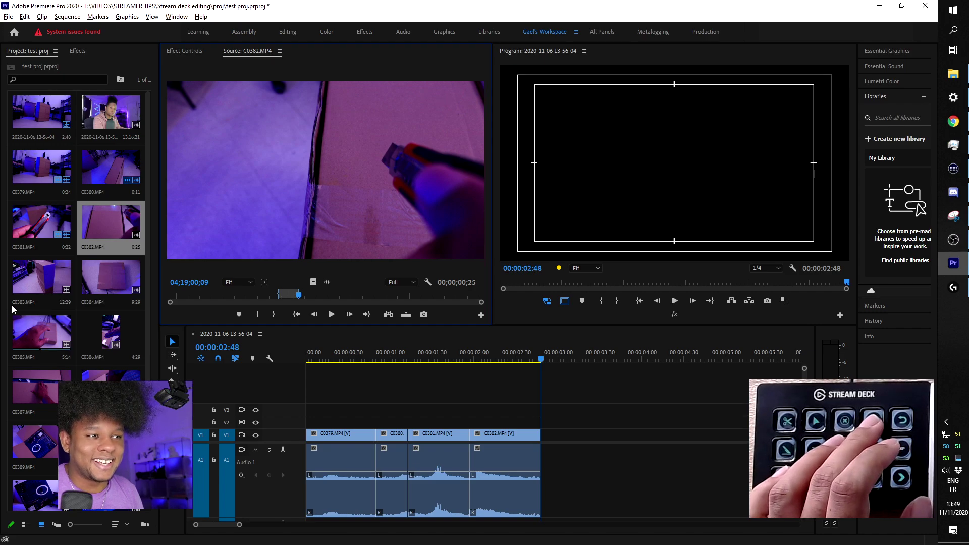
Mark a 24-frame section of C0383.MP4 and add it to the sequence at 00:00:02:48.
double_click(23, 277)
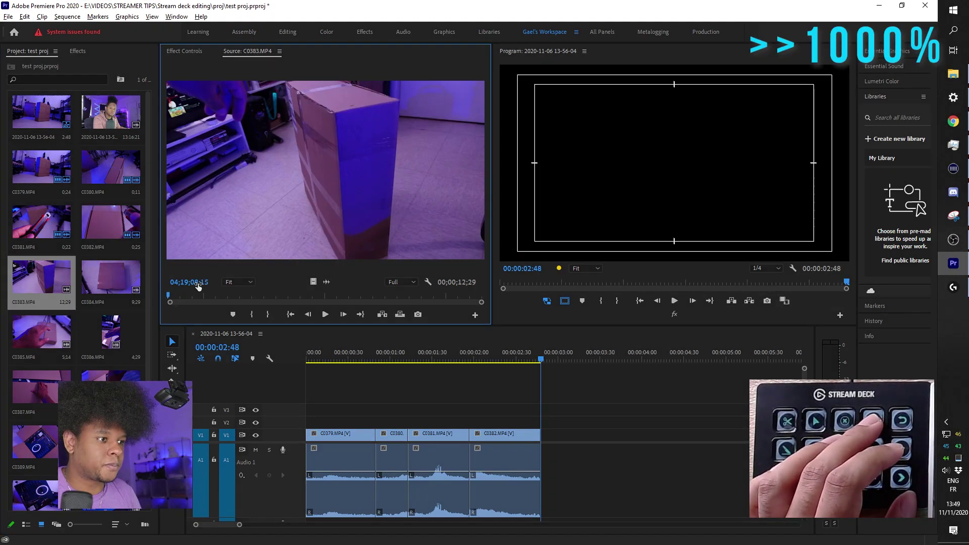
click(413, 299)
key(i)
drag(413, 299, 430, 297)
key(o)
key(period)
Mark a 19-frame section of C0384.MP4 and add it to the sequence after C0383.MP4.
double_click(111, 277)
drag(235, 297, 357, 297)
key(i)
key(o)
key(period)
Mark a 14-frame section of C0385.MP4 and add it to the sequence after C0384.MP4.
double_click(34, 325)
key(i)
key(o)
key(period)
Mark an 8-frame section of C0387.MP4 and add it to the sequence at 00:00:04:46.
double_click(36, 386)
drag(177, 297, 307, 297)
key(i)
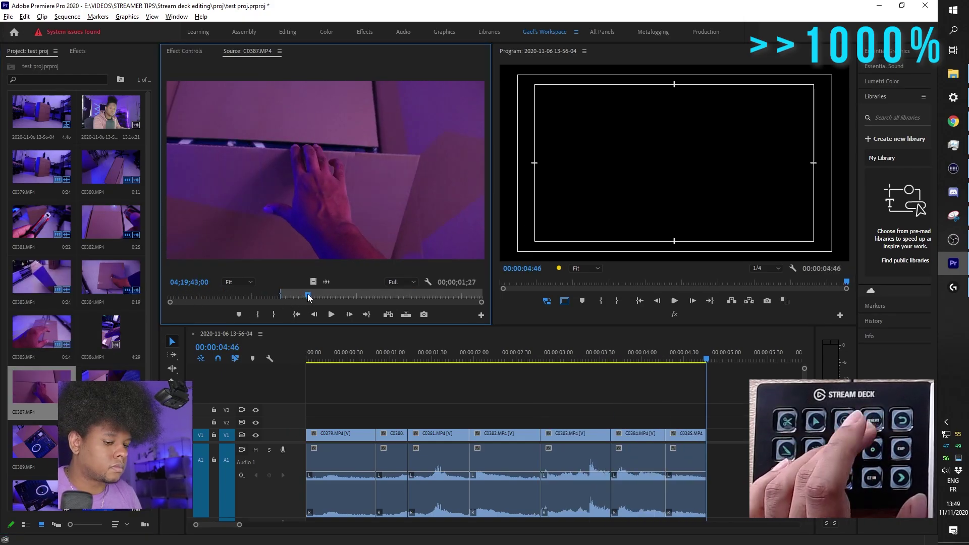
key(o)
key(period)
Mark an 11-frame section of C0388.MP4 and add it to the sequence after C0387.MP4.
double_click(108, 376)
key(i)
key(o)
key(period)
Mark a short section of C0389.MP4 and add it to the sequence after C0388.MP4.
double_click(35, 442)
key(i)
key(o)
key(period)
Mark a section of C0390.MP4 showing the ring light box and add it to the sequence at 00:00:05:58.
double_click(111, 442)
key(i)
key(o)
key(period)
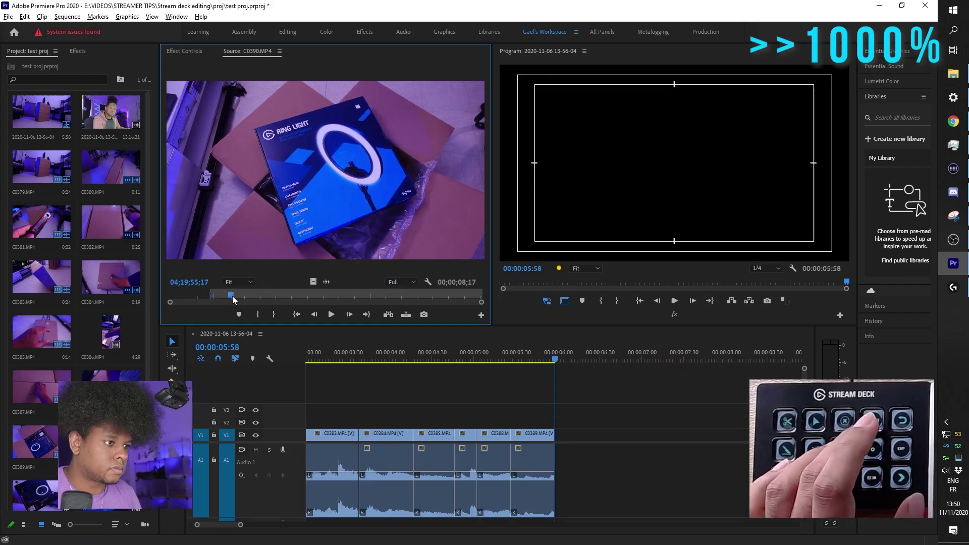
Mark a section of C0391.MP4 and add it to the sequence after C0390.MP4.
double_click(35, 493)
click(344, 296)
key(i)
key(o)
key(period)
Mark a section of C0392.MP4 starting at 04;20;40;12 and add it to the sequence at 00:00:08:28.
scroll(76, 354, down, 2)
double_click(111, 424)
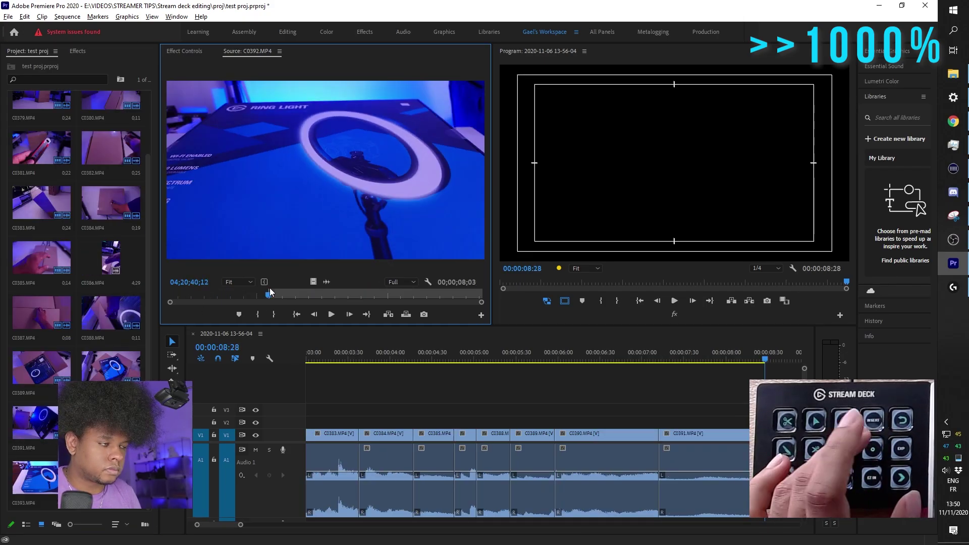
key(i)
key(o)
key(period)
Mark a 21-frame section of C0393.MP4 ending at 04;20;58;17 and add it to the end of the sequence.
double_click(32, 487)
click(371, 295)
key(i)
key(o)
key(period)
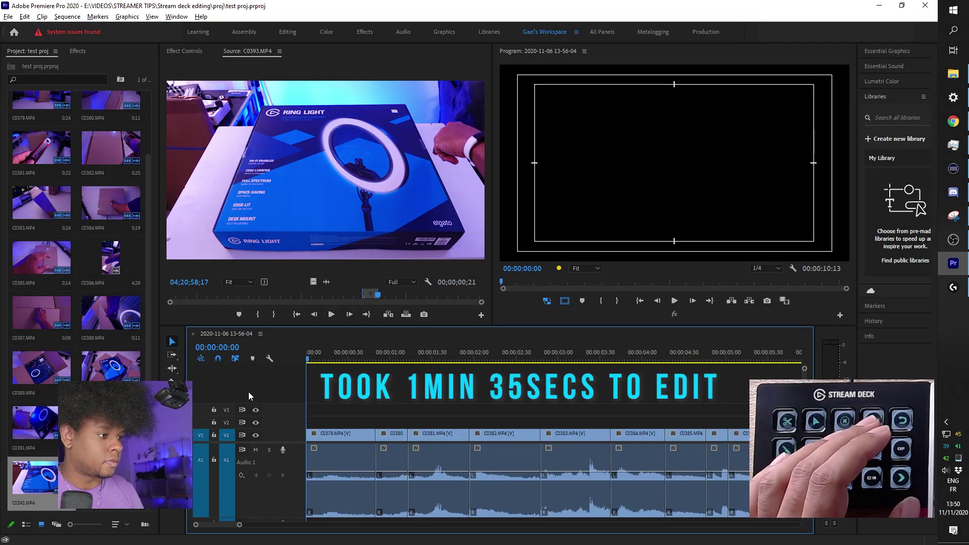
Play back the assembled b-roll sequence and delete all of its clips from the timeline.
key(space)
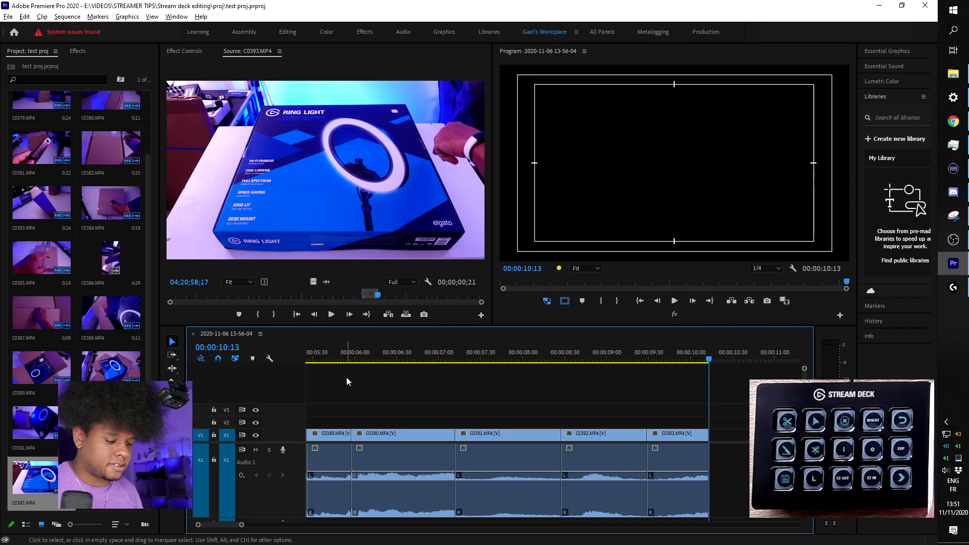
key(ctrl+a)
key(Delete)
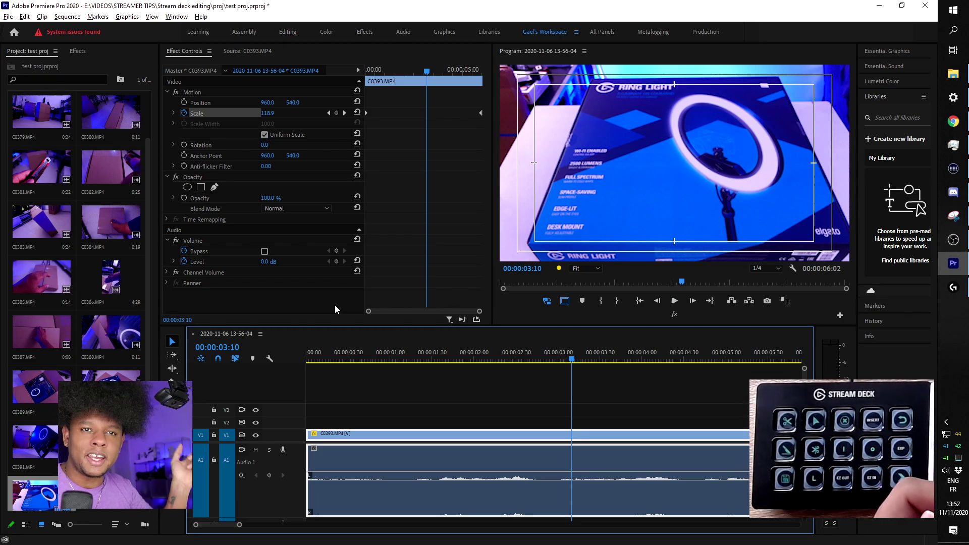
Paste the Social 3 - Copy.mov overlay on track V3 above C0393.MP4 and play the sequence from the start.
key(ctrl+v)
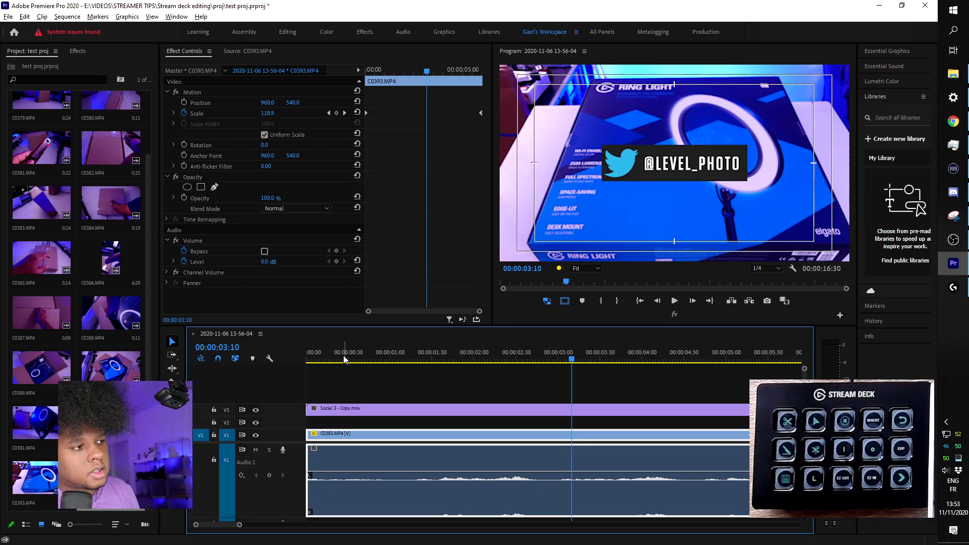
key(Home)
key(space)
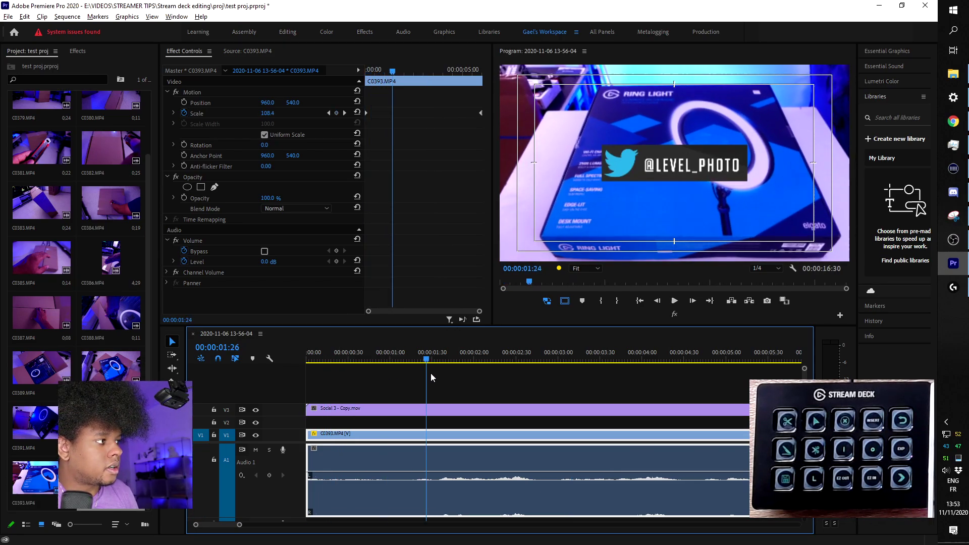
Select the Social 3 - Copy.mov overlay on V3 and turn on Position keyframing at 00:00:01:51 with the position at 960, 540.
click(392, 410)
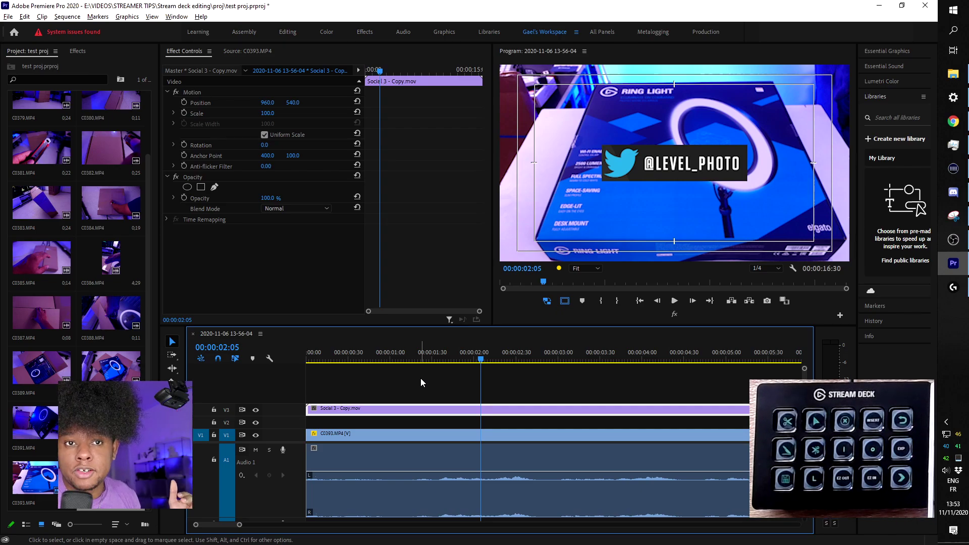
mouse_move(457, 356)
mouse_down()
mouse_move(447, 365)
mouse_move(457, 368)
mouse_up()
key(Right)
key(Right)
key(Right)
key(Right)
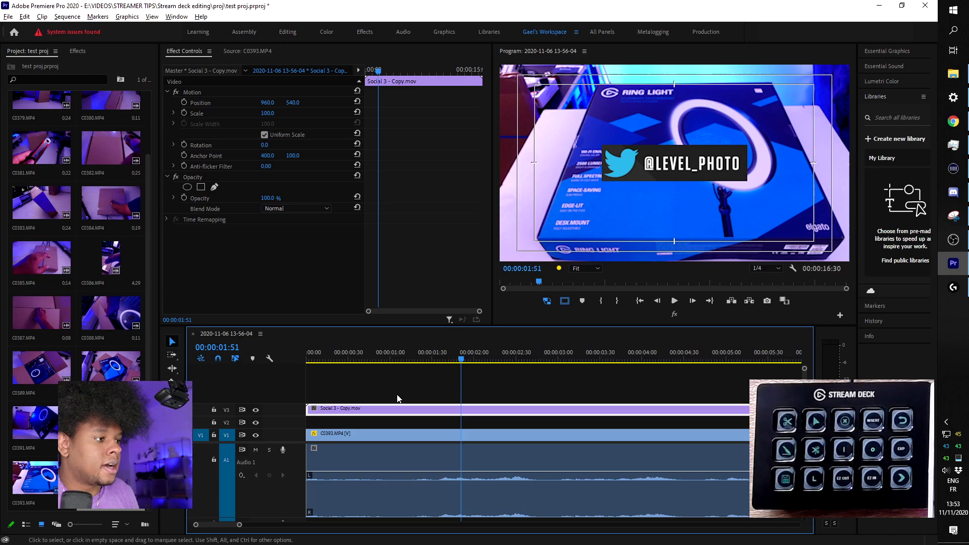
click(185, 102)
Set the overlay's vertical Position to -103 at 00:00:00:51 and play back the slide-in animation.
drag(461, 360, 377, 364)
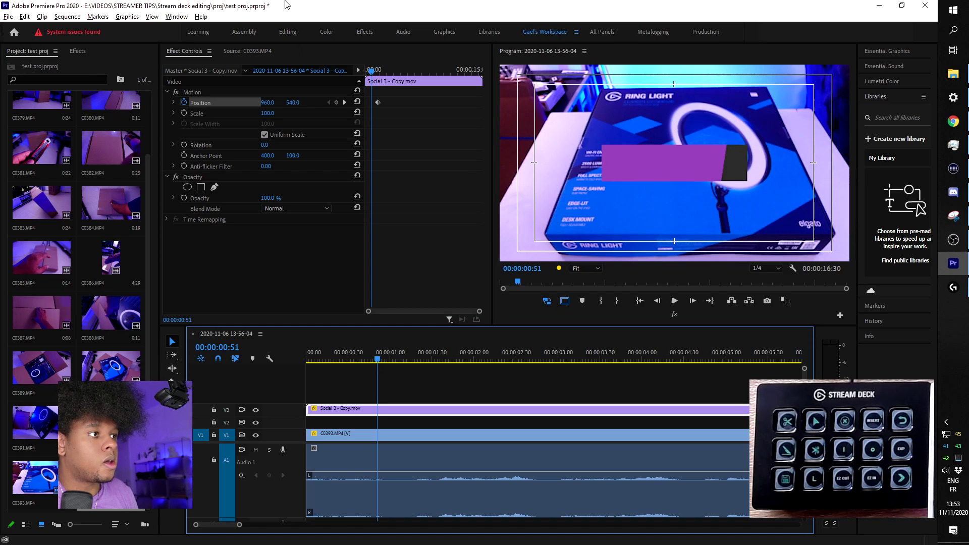
drag(297, 107, 229, 107)
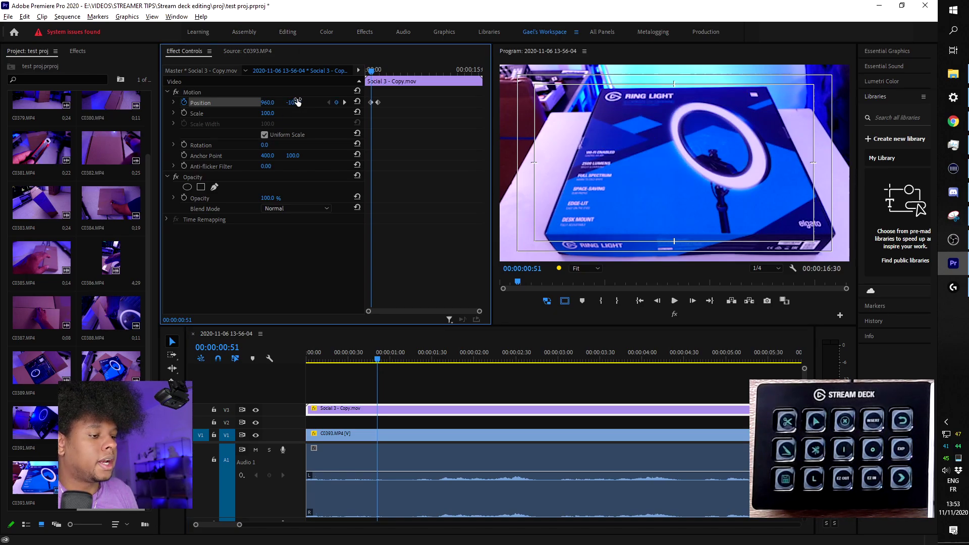
key(space)
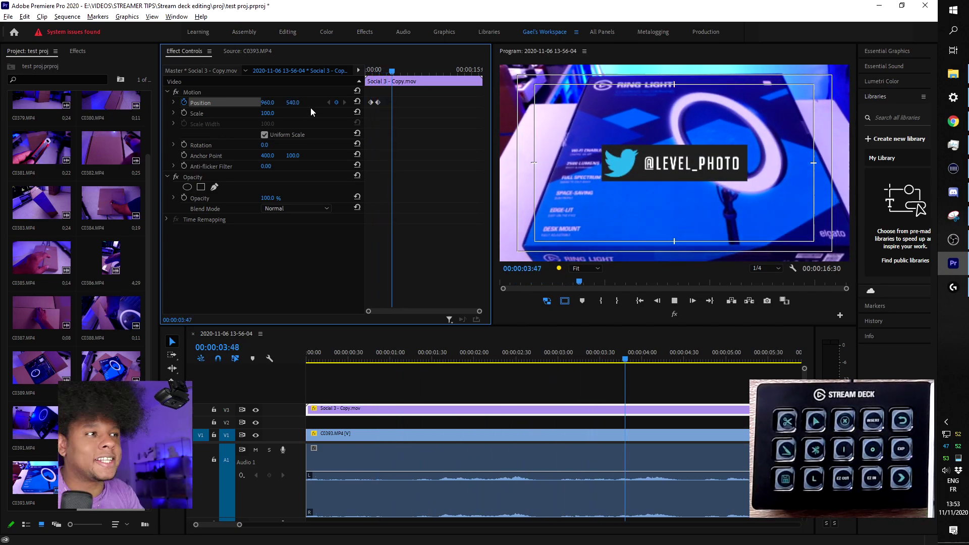
key(space)
key(j)
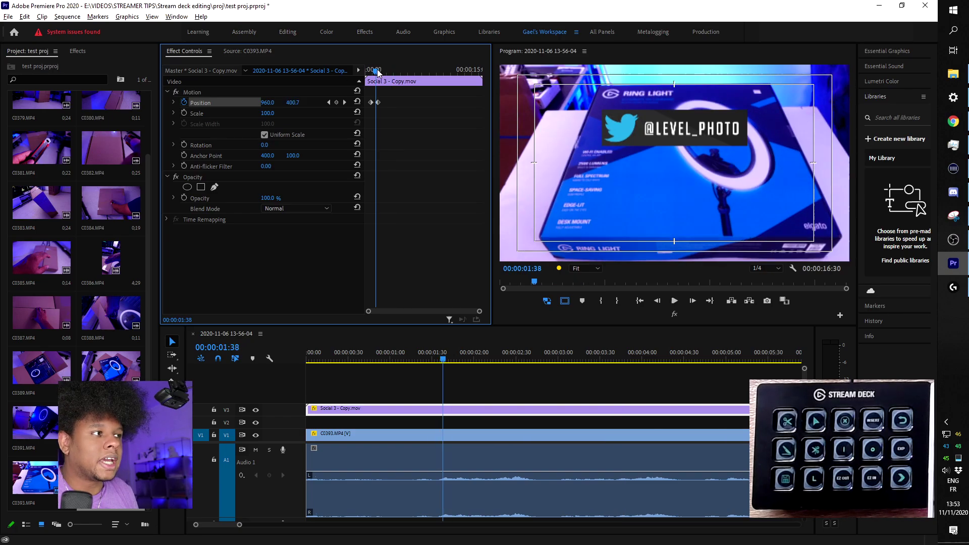
key(k)
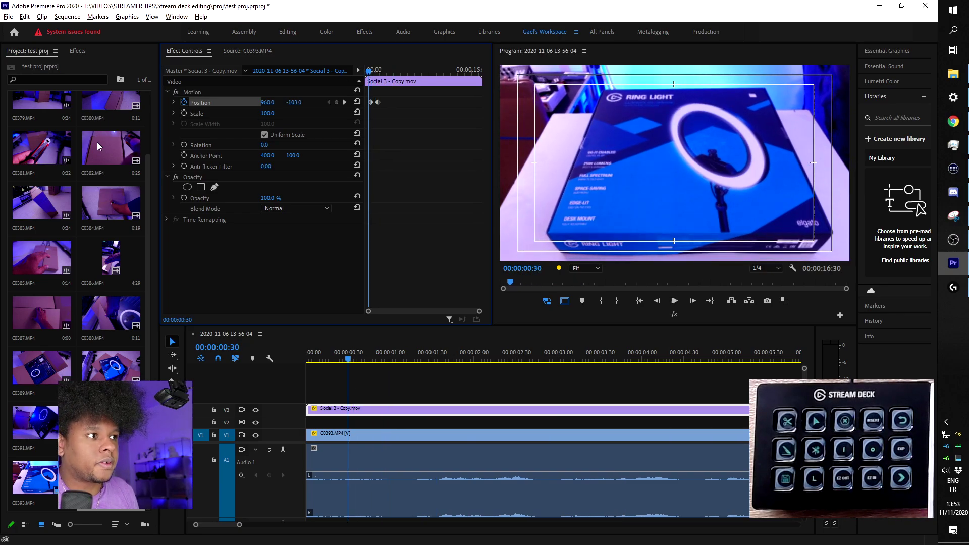
Show the Position velocity graph with both keyframes selected and play the animation from 00:00:00:30.
click(173, 102)
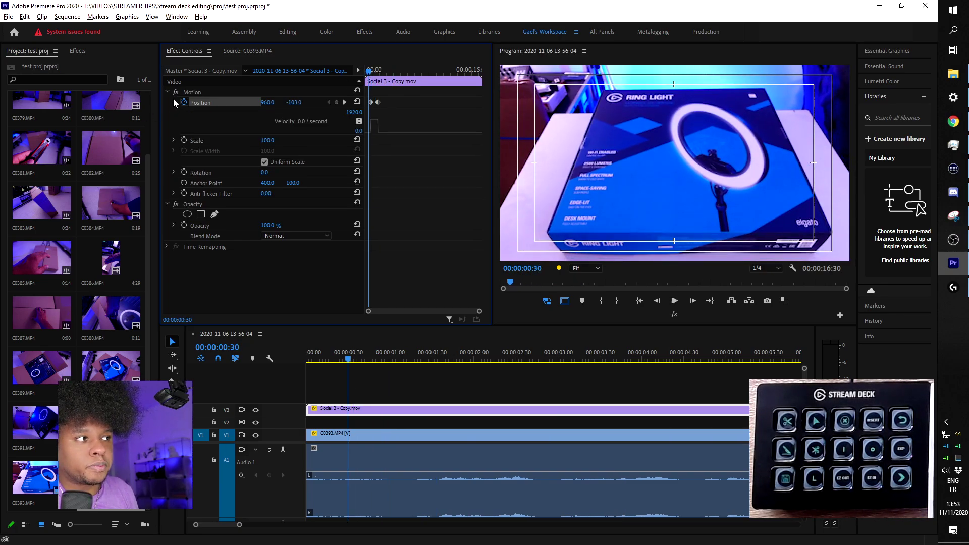
mouse_move(480, 314)
mouse_down()
mouse_move(452, 315)
mouse_move(463, 313)
mouse_up()
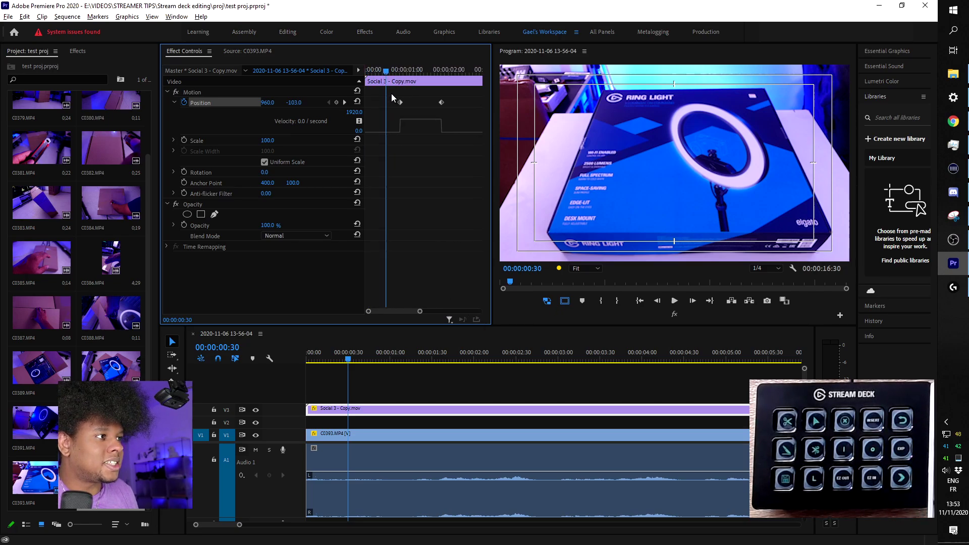
drag(392, 92, 483, 122)
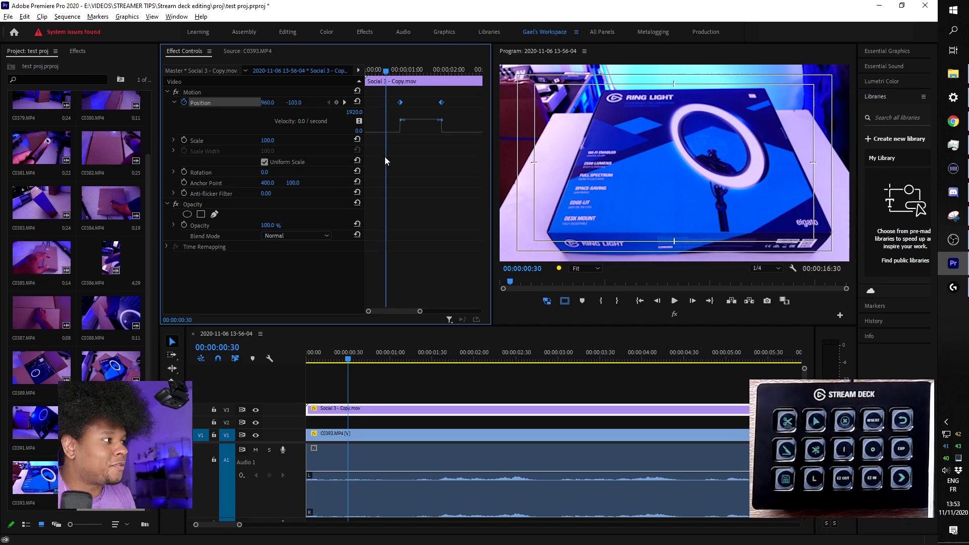
key(space)
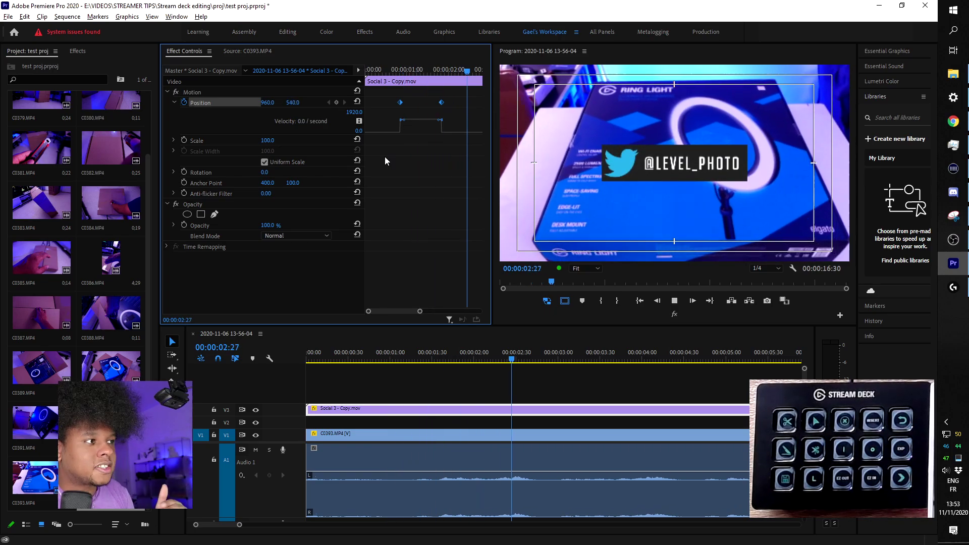
key(space)
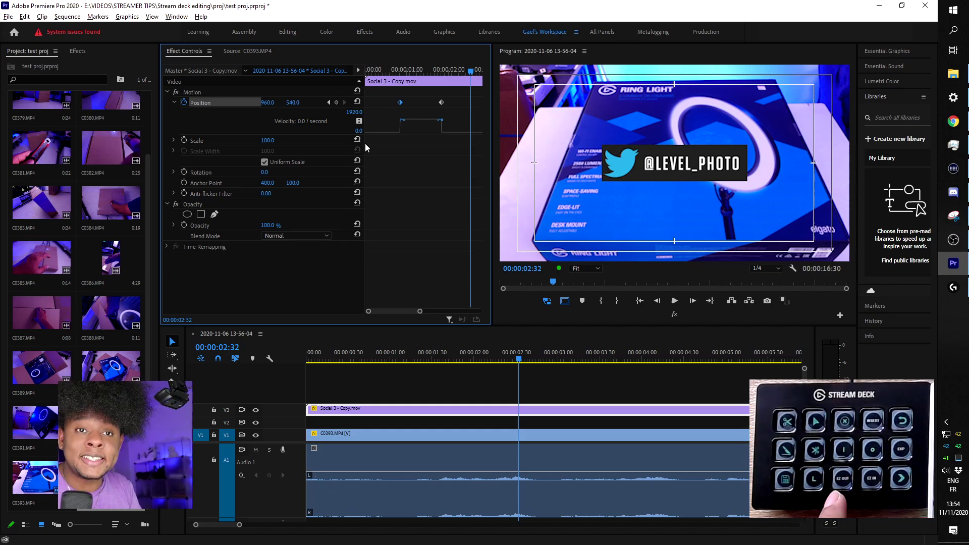
Switch to the Stream Deck app to view the Premiere profile's key layout and return to Premiere Pro.
click(953, 168)
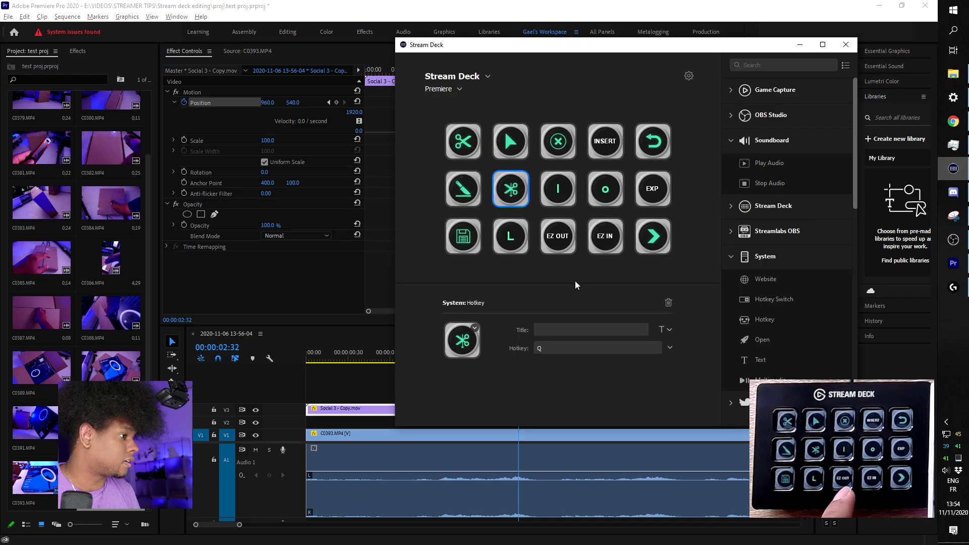
click(186, 195)
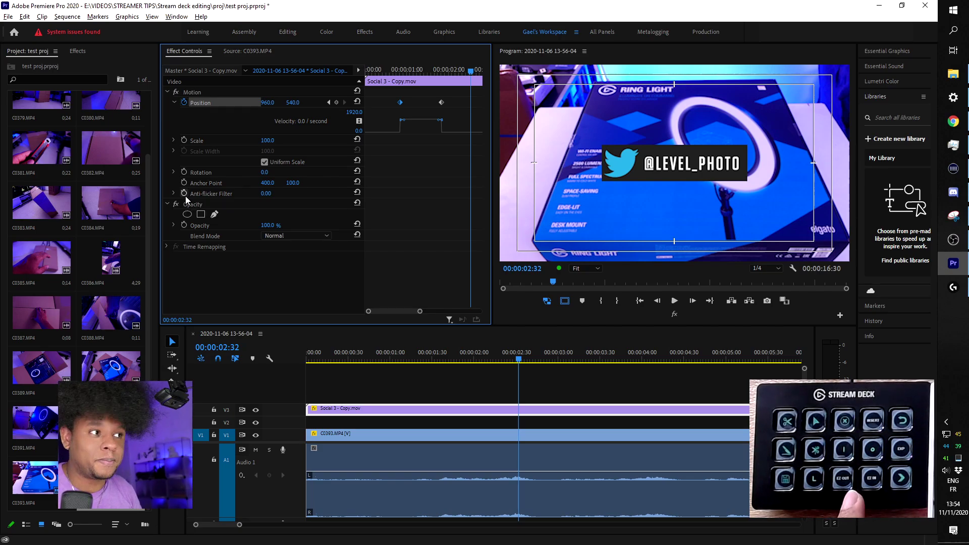
Apply Ease Out to the first Position keyframe and Ease In to the second, and play the animation from 00:00:00:28.
key(ctrl+shift+F7)
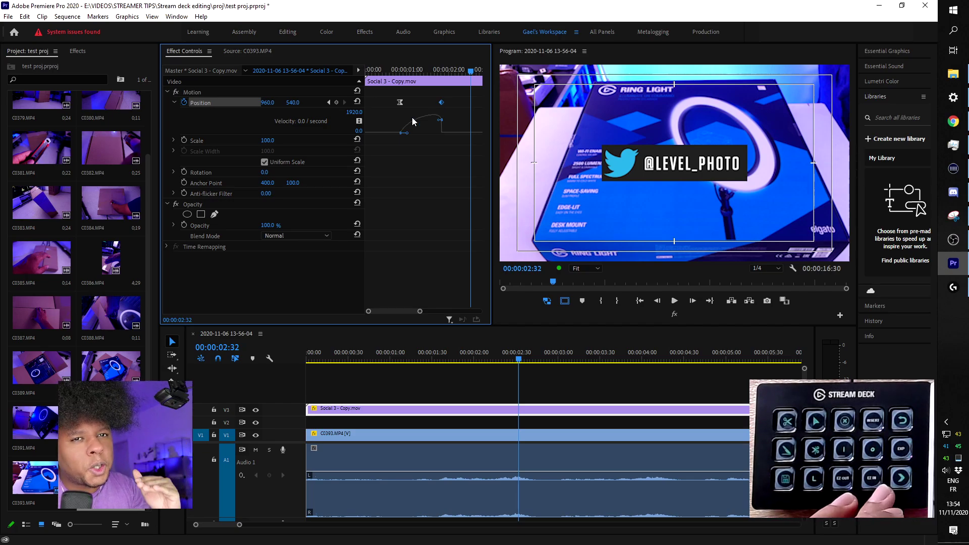
key(ctrl+shift+F7)
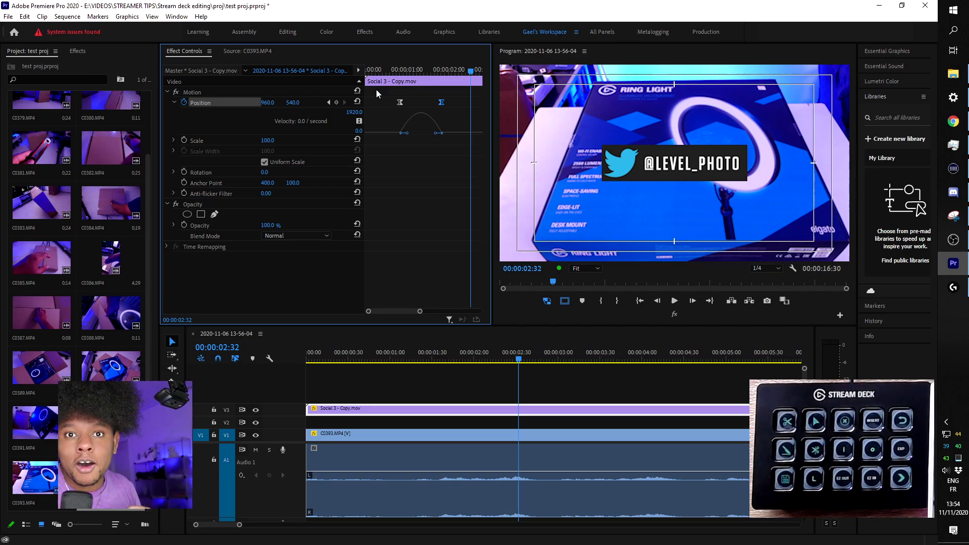
click(389, 72)
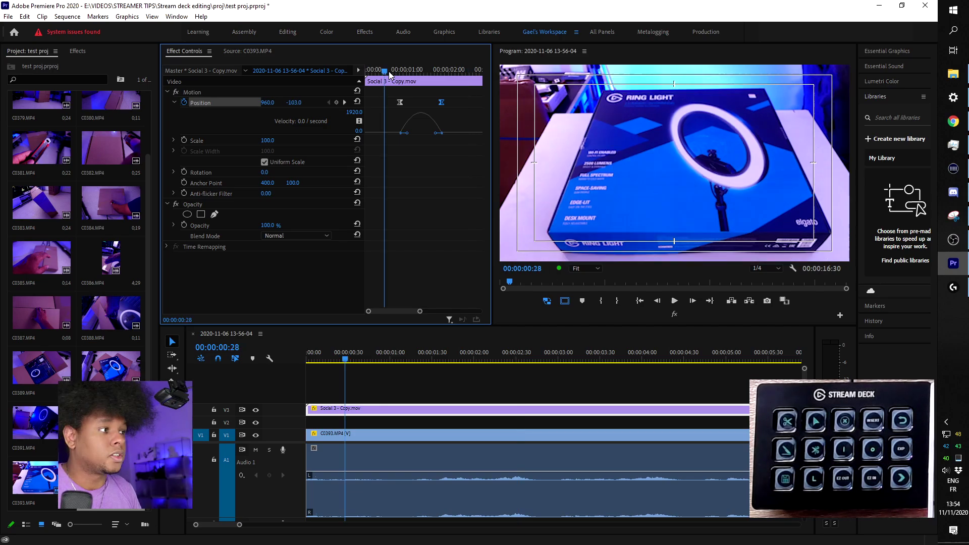
key(space)
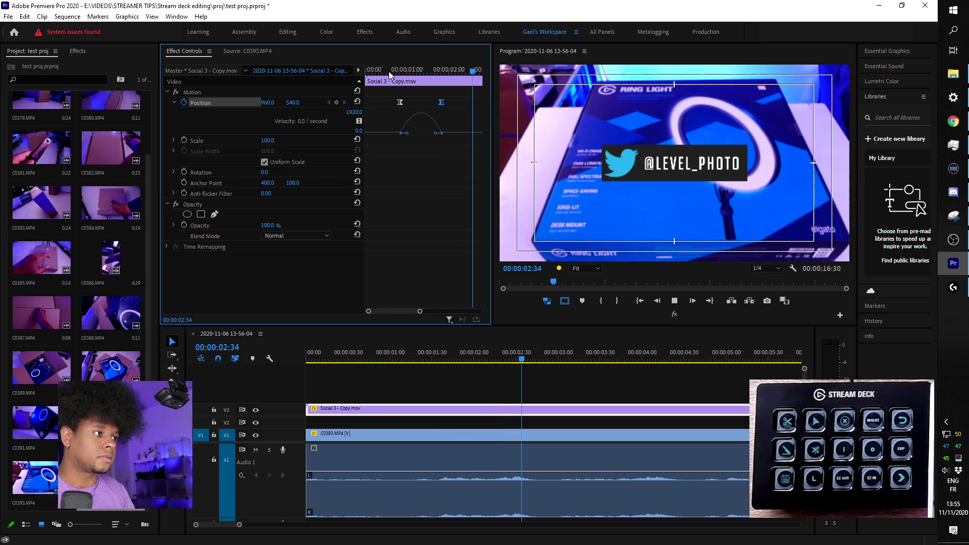
key(space)
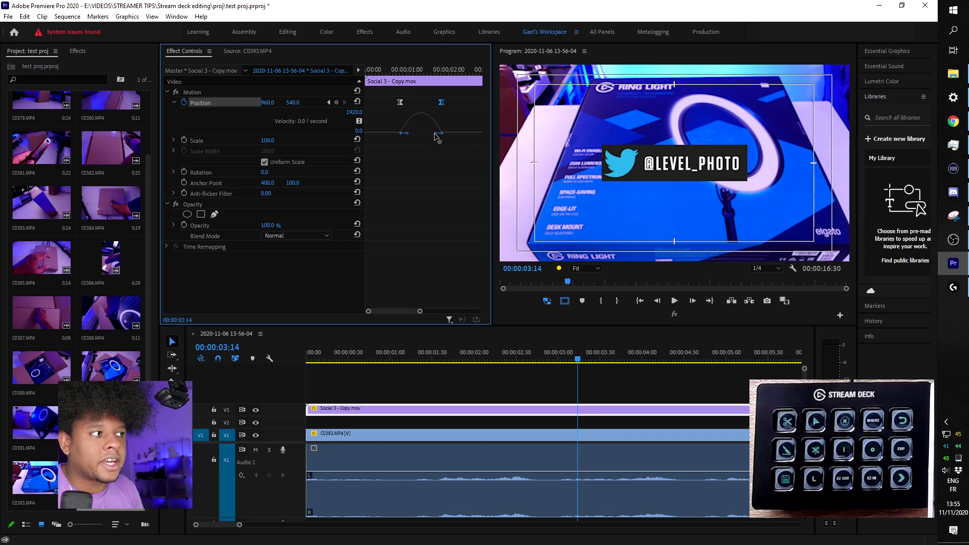
Reshape the Position velocity curve to peak sharply at the first keyframe and taper toward the second, and play back the overlay animation.
drag(437, 136, 400, 128)
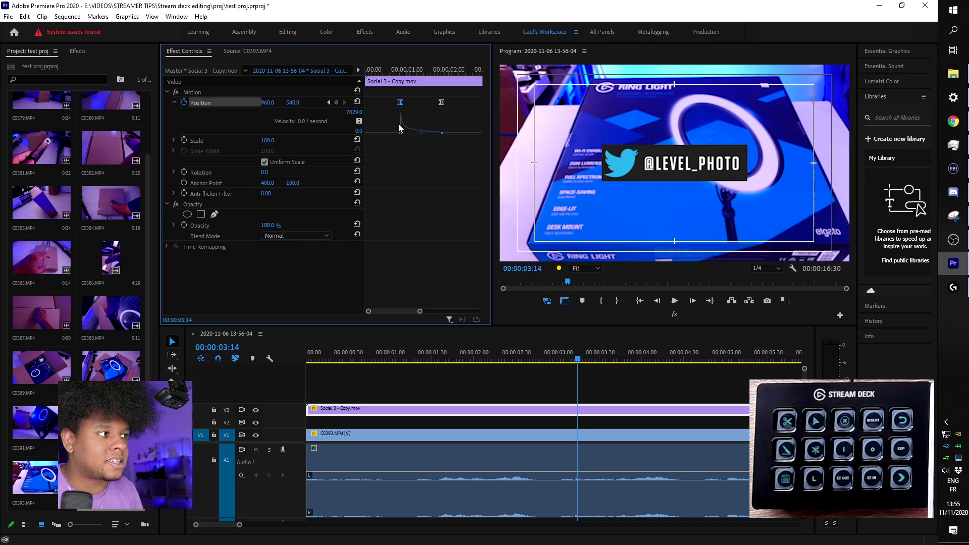
key(Home)
key(space)
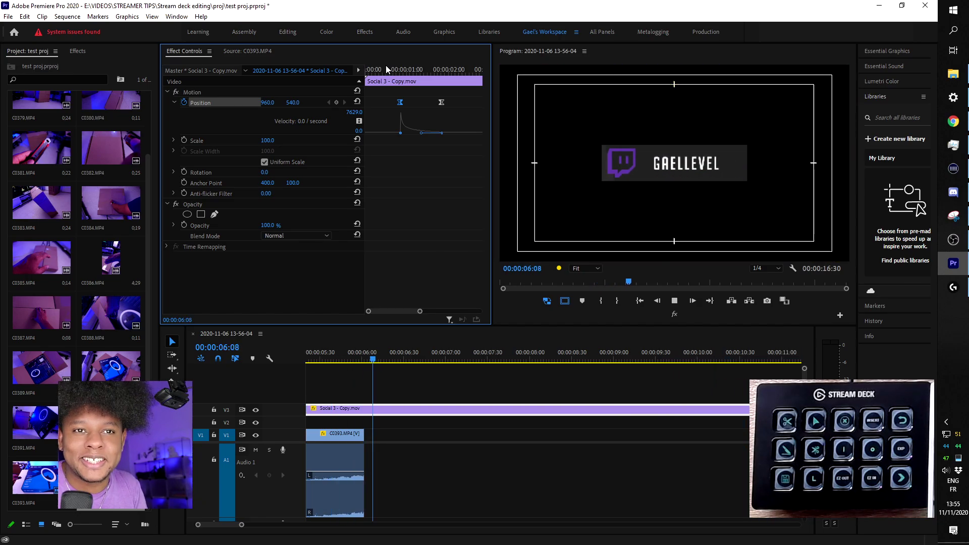
key(space)
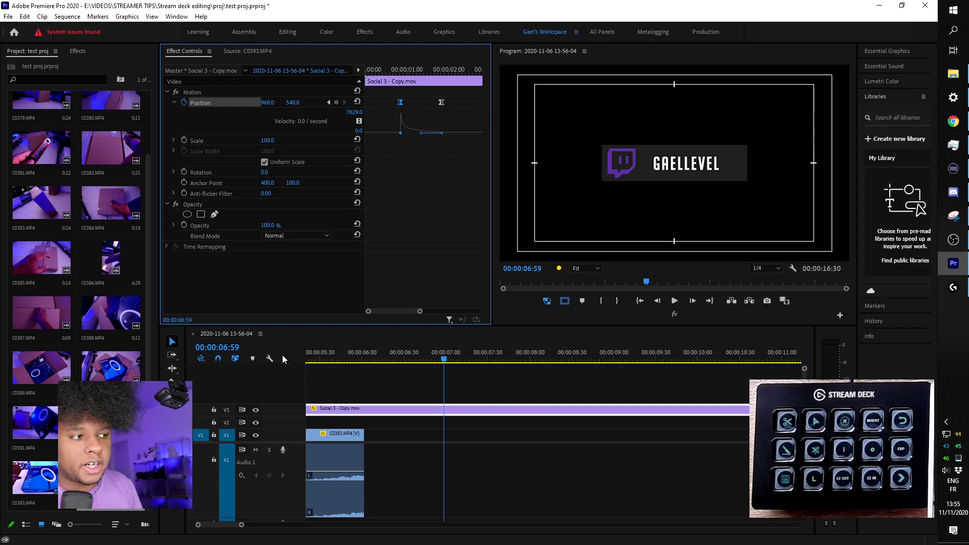
click(293, 343)
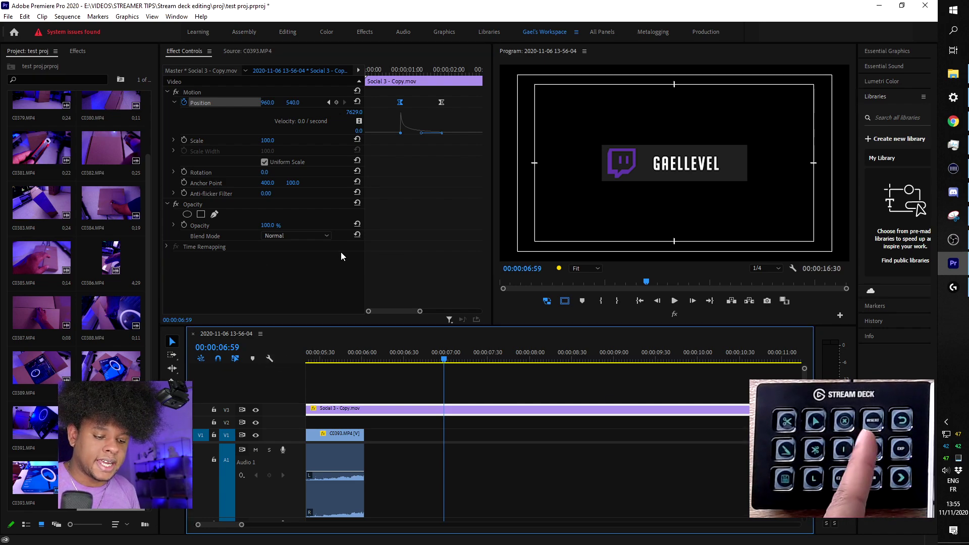